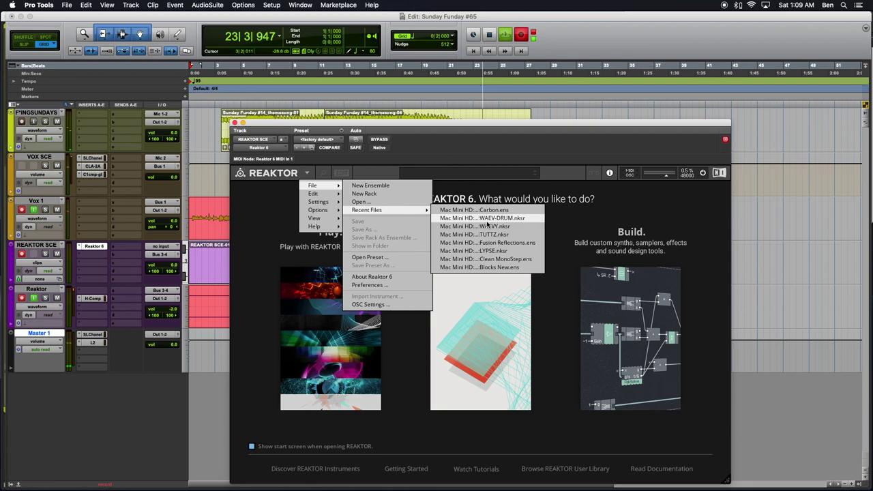
- Load the recent WAEV-DRUM rack into Reaktor and hide its file browser
click(487, 220)
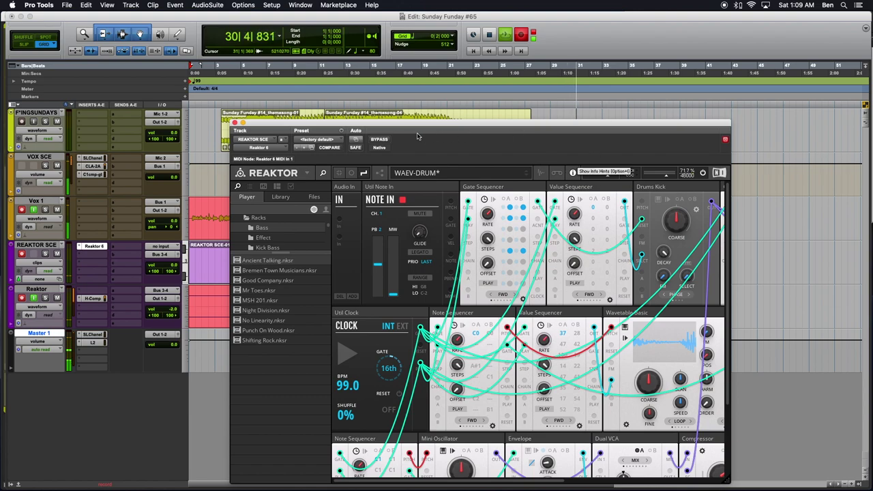
drag(399, 127, 310, 47)
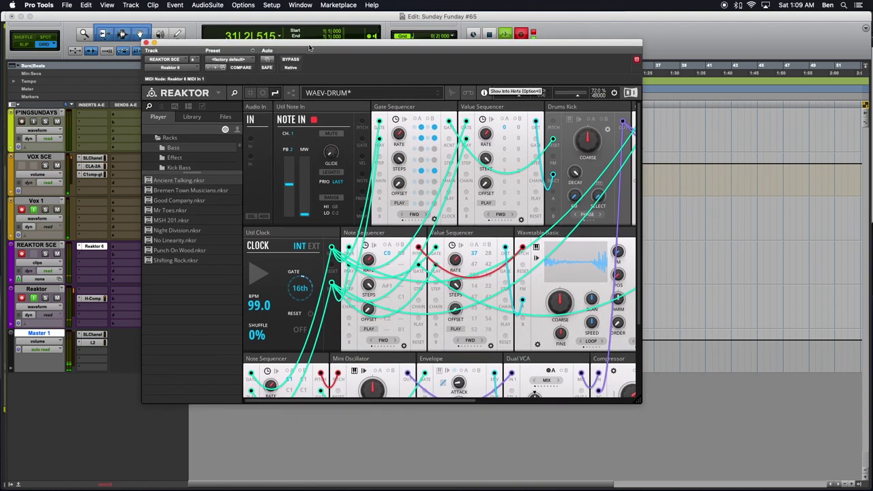
click(233, 93)
drag(247, 44, 176, 29)
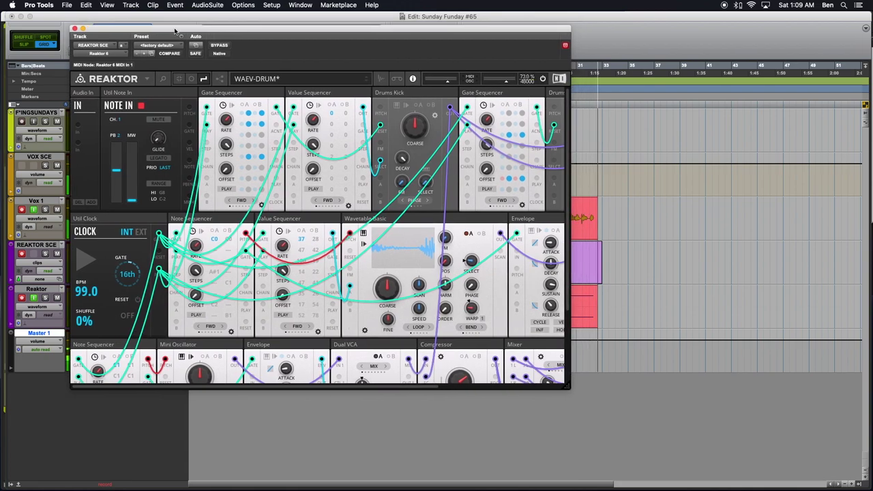
- Zoom out the Pro Tools timeline and enlarge the Reaktor window to fit all three rows of modules
click(648, 341)
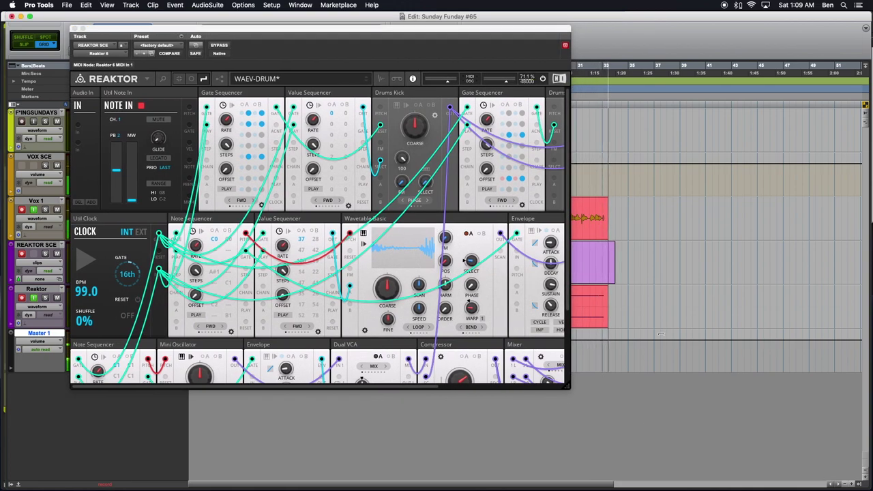
key(super+bracketleft)
key(super+bracketleft)
drag(567, 385, 733, 474)
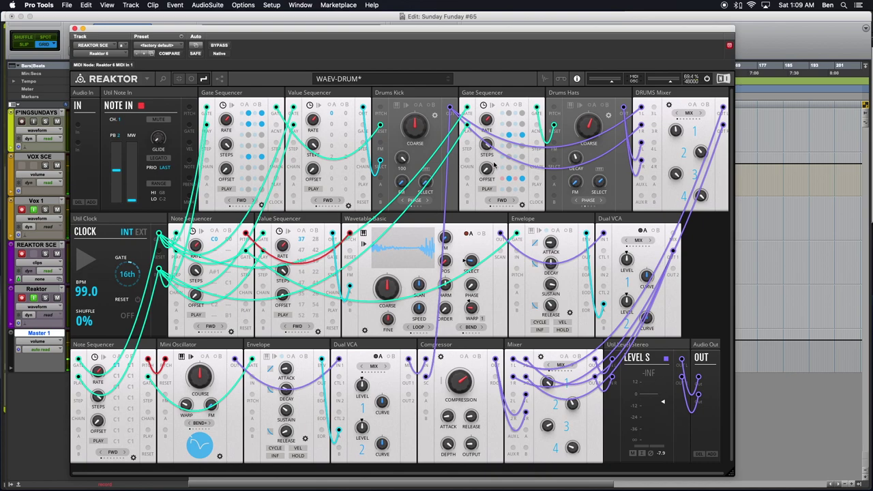
drag(272, 30, 320, 30)
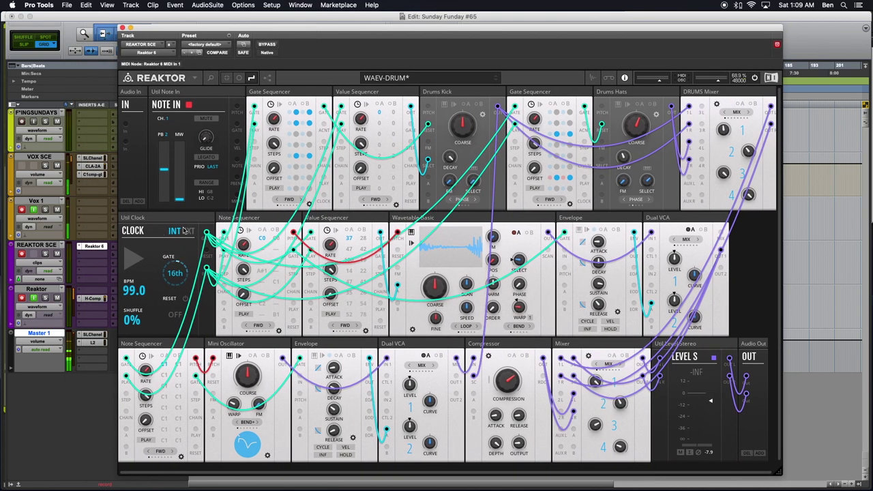
- Trace the cables of the Clock, the Gate and Value Sequencers and the Drums Kick by selecting each module
click(157, 217)
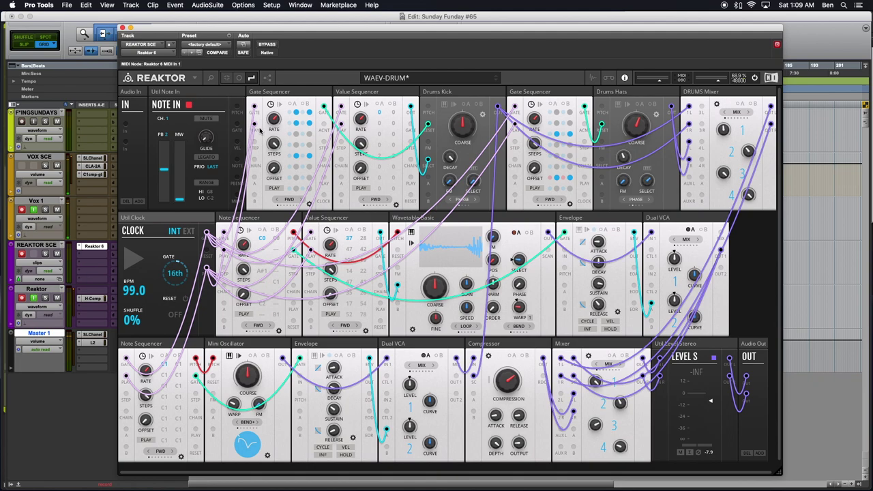
click(286, 92)
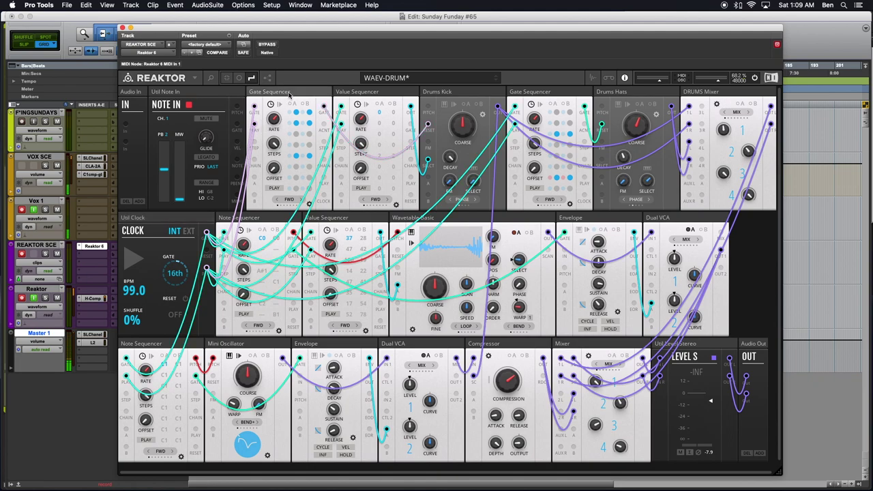
click(360, 97)
click(566, 91)
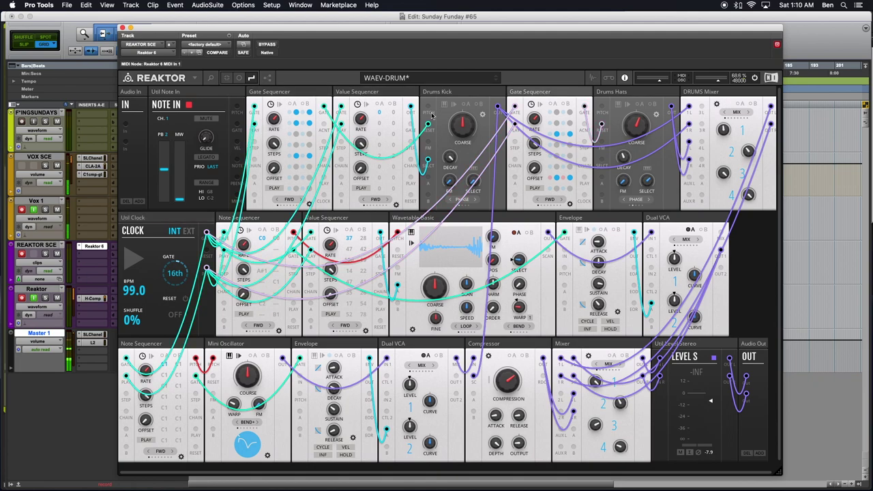
click(285, 93)
click(368, 92)
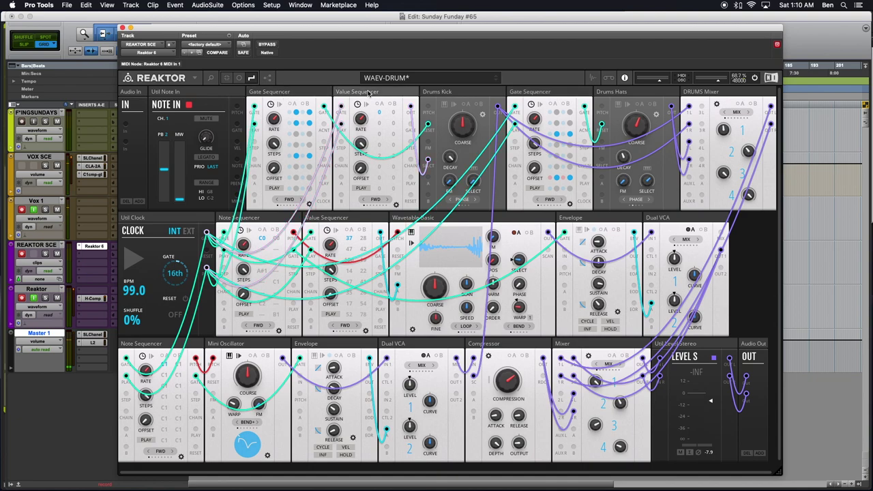
click(449, 99)
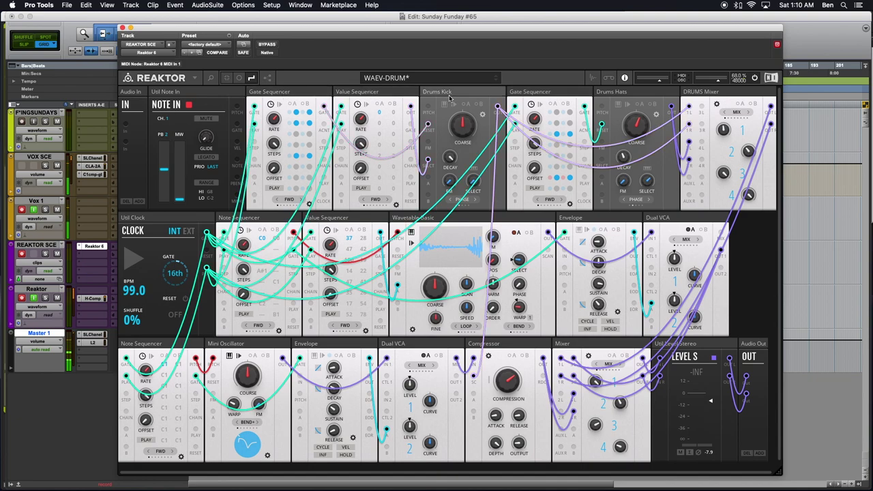
- Turn down channels 2 and 4 in the bottom-row Mixer module and start the Clock, dismissing the processor overload alert
click(621, 405)
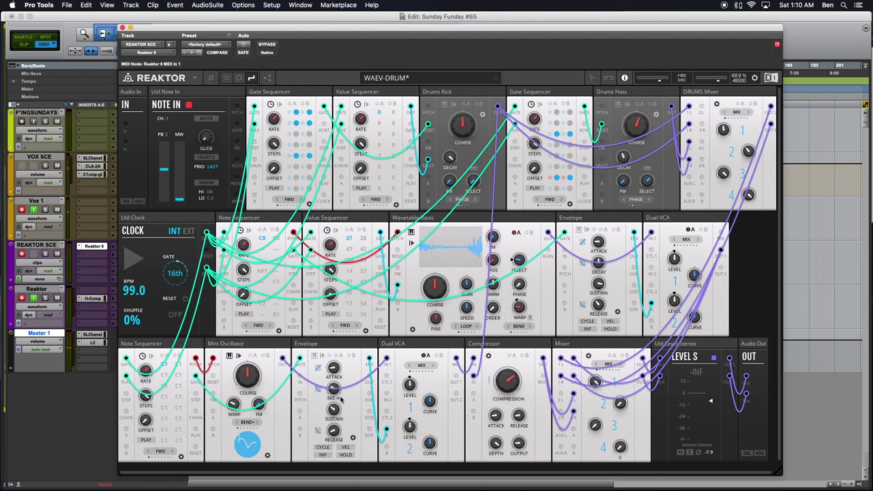
click(133, 262)
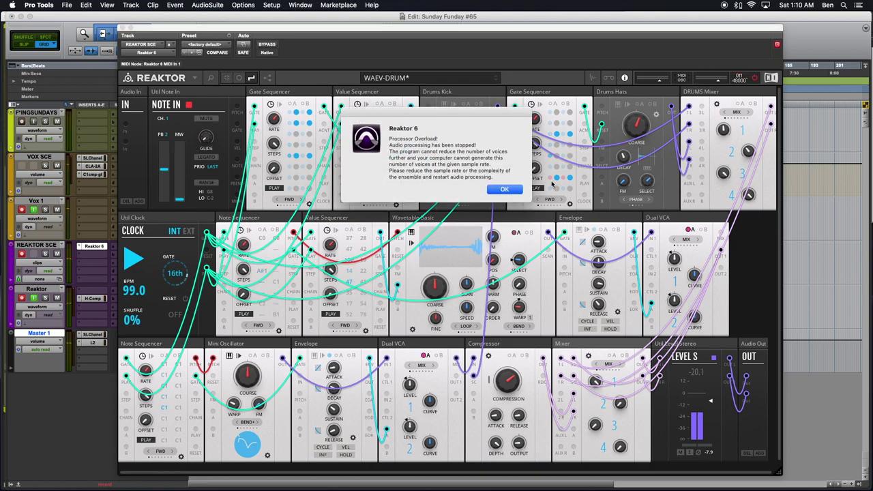
click(516, 189)
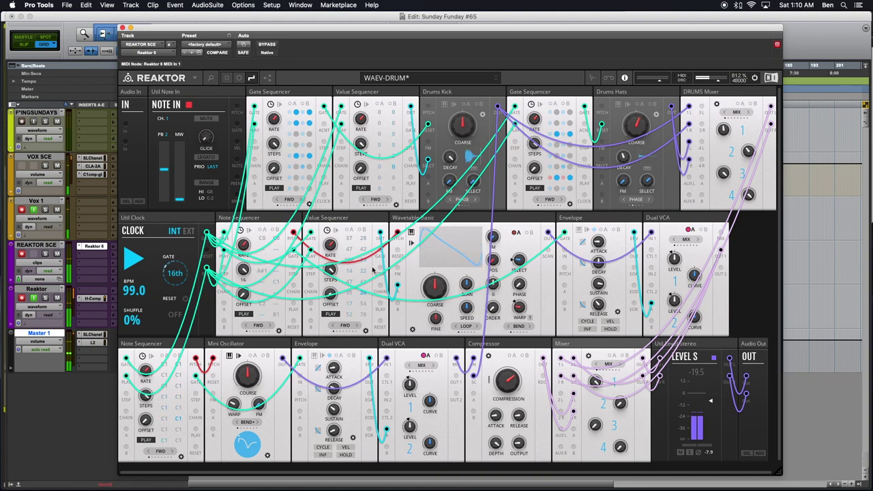
- Set the Clock module's tempo to 68 BPM and restart the Clock
scroll(134, 292, down, 12)
scroll(134, 293, down, 6)
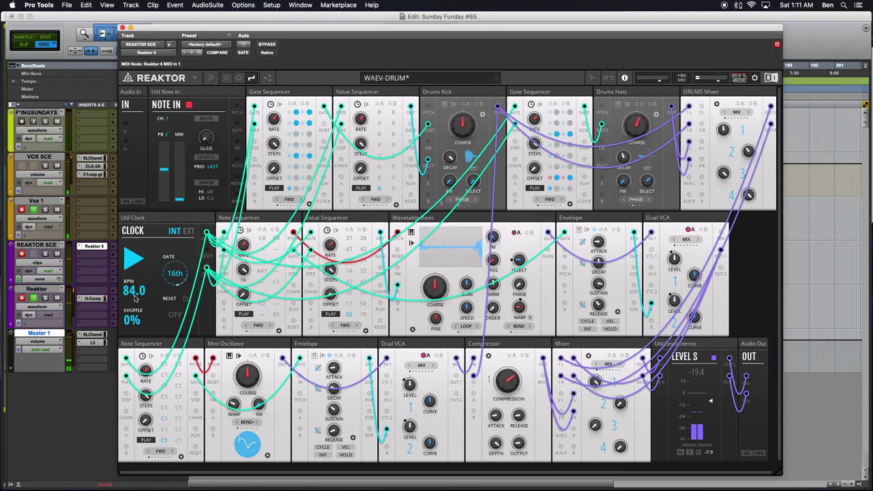
scroll(135, 300, down, 5)
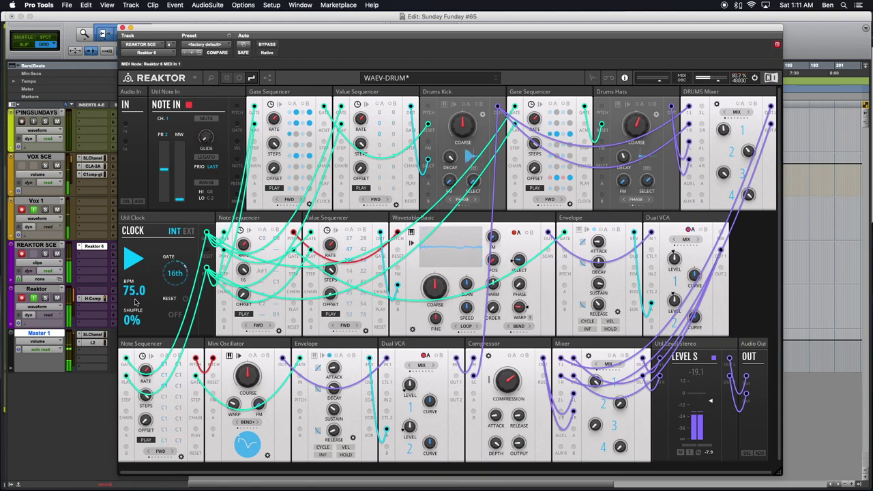
scroll(137, 300, down, 5)
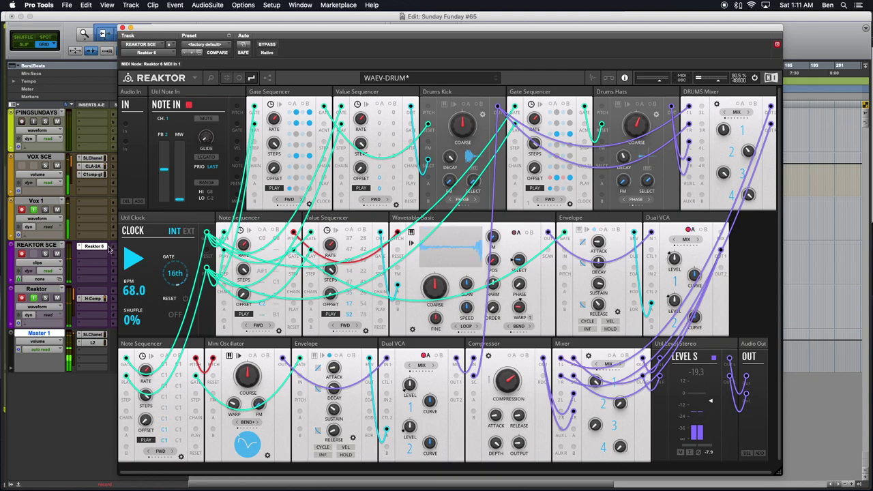
key(space)
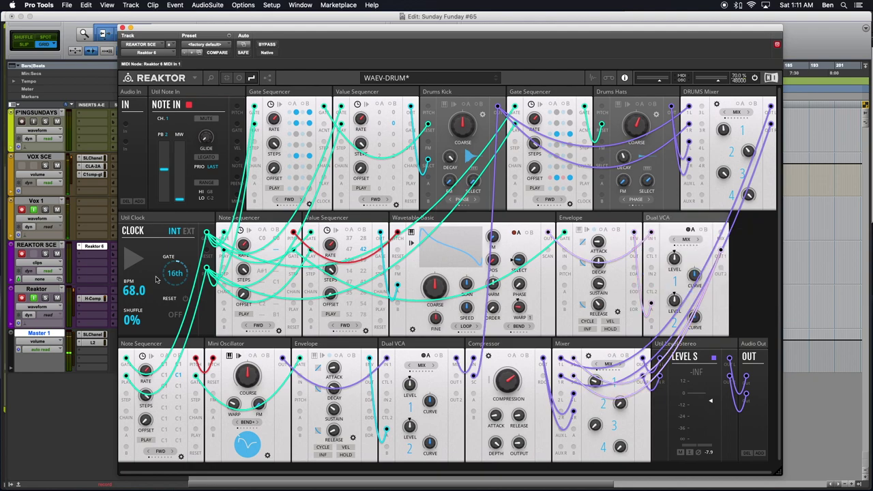
click(137, 257)
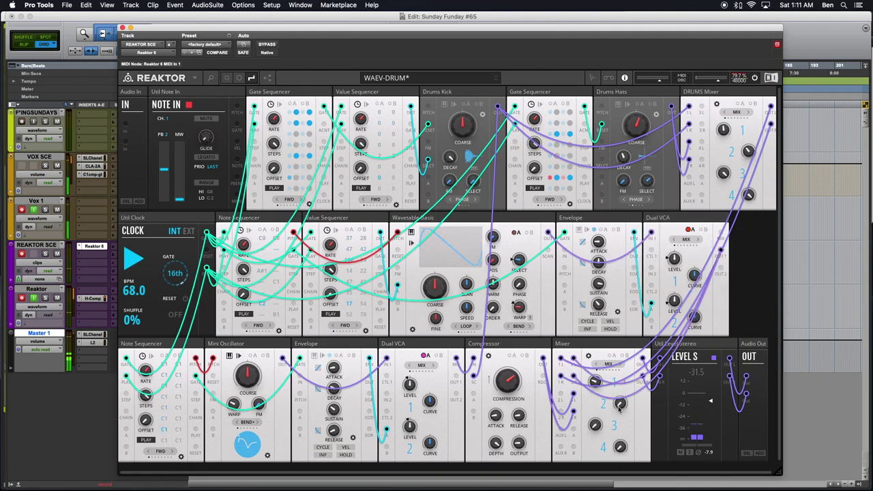
- Raise and then lower Mixer channel 3 while displaying source A's modulation amounts in the Wavetable Basic module
drag(596, 426, 594, 385)
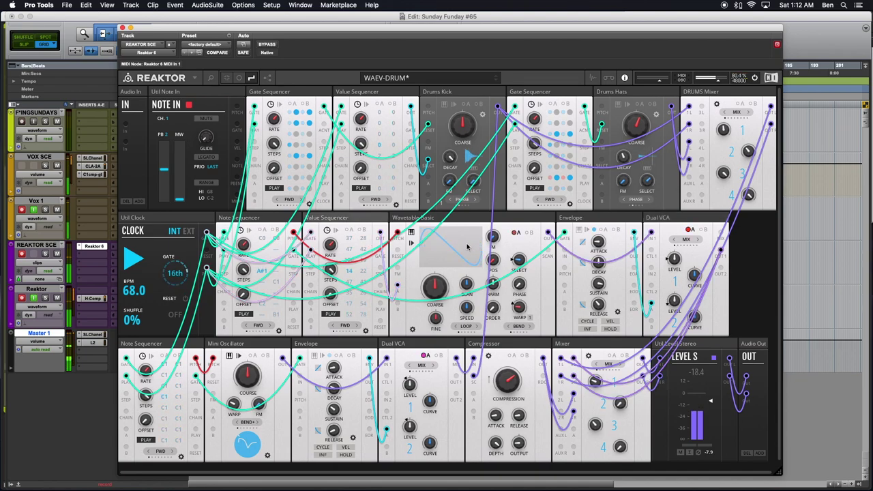
mouse_move(526, 306)
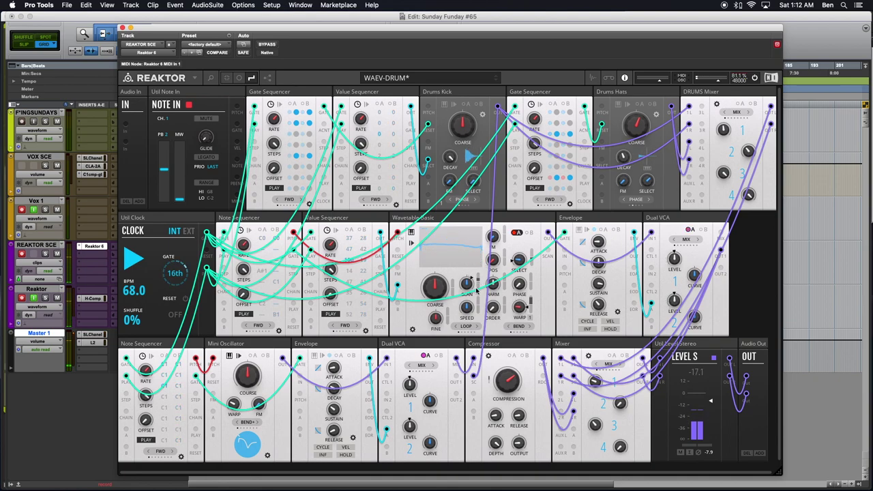
click(468, 325)
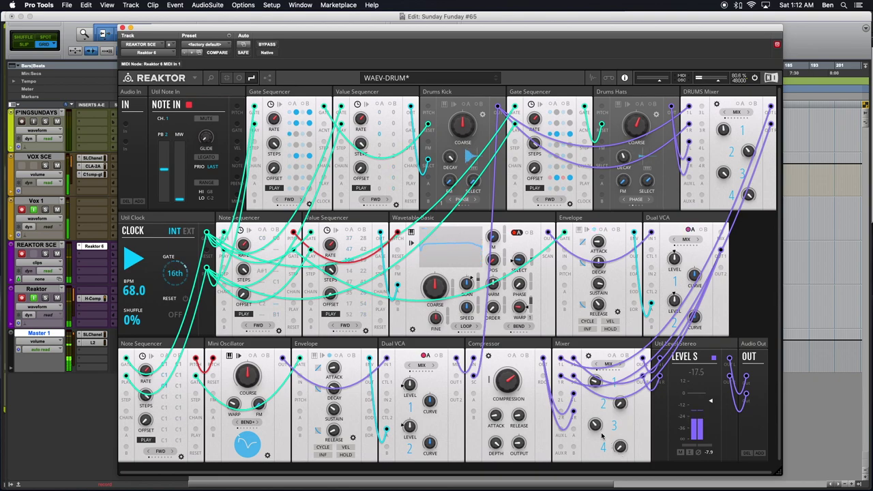
drag(597, 425, 601, 457)
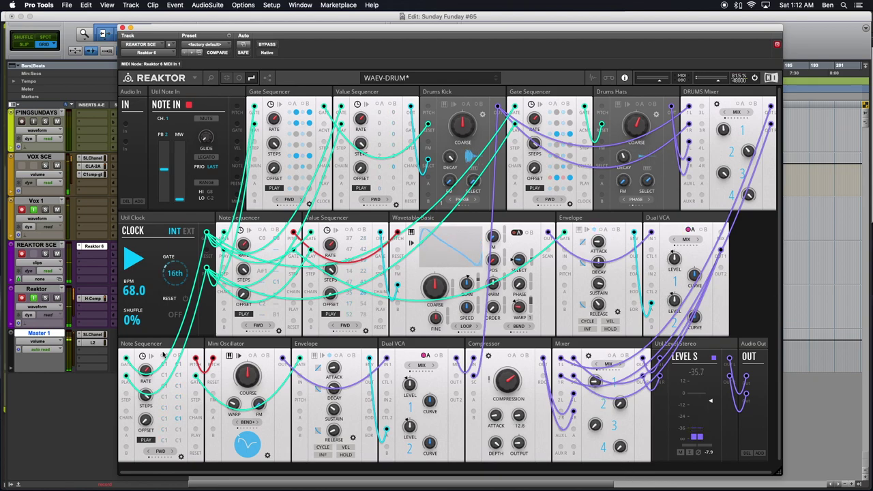
- Raise Mixer channel 4 and select the Note Sequencer feeding the Mini Oscillator to highlight its cables
click(158, 344)
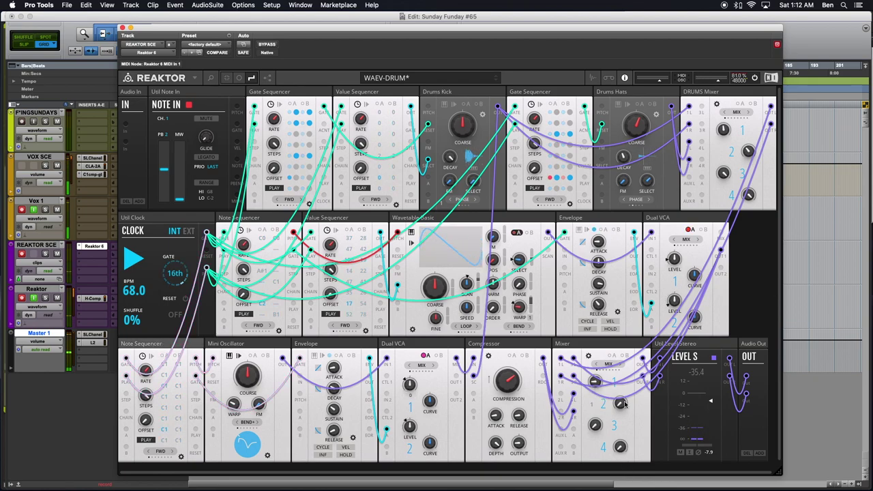
click(621, 444)
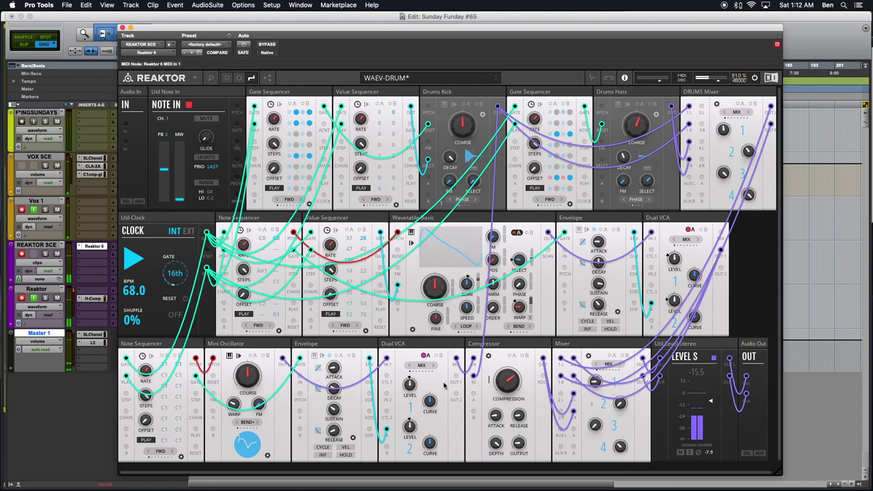
click(146, 343)
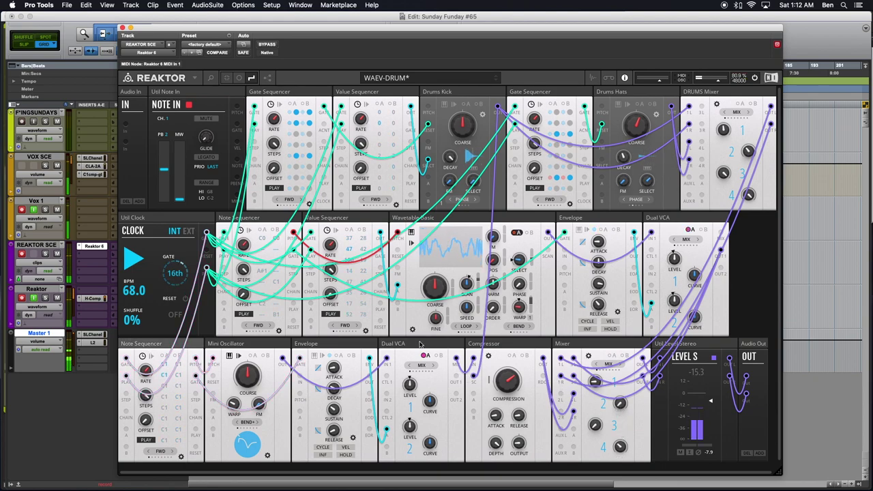
- Patch the bottom-row Dual VCA's output straight into the Mixer and delete the Compressor module between them
click(519, 350)
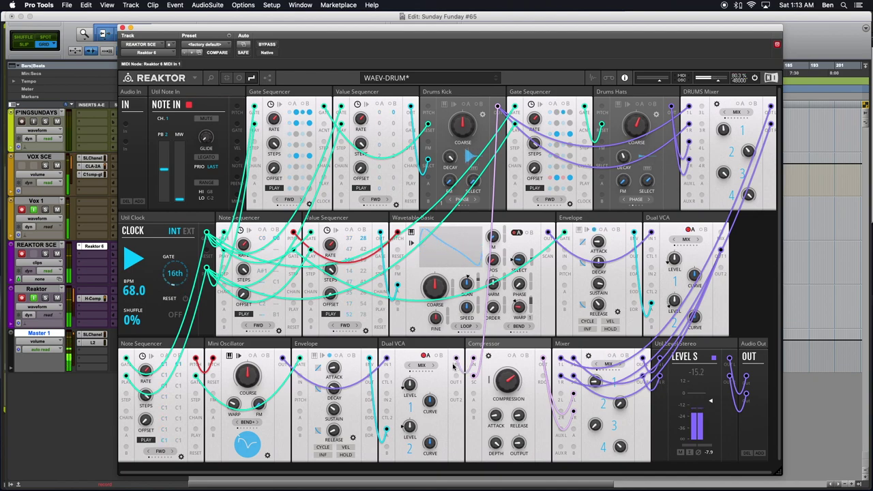
drag(466, 361, 559, 399)
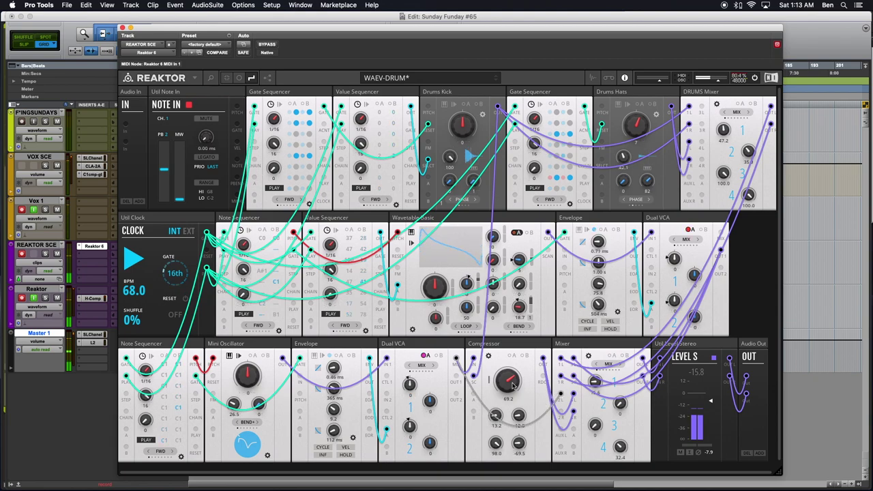
right_click(561, 394)
click(625, 449)
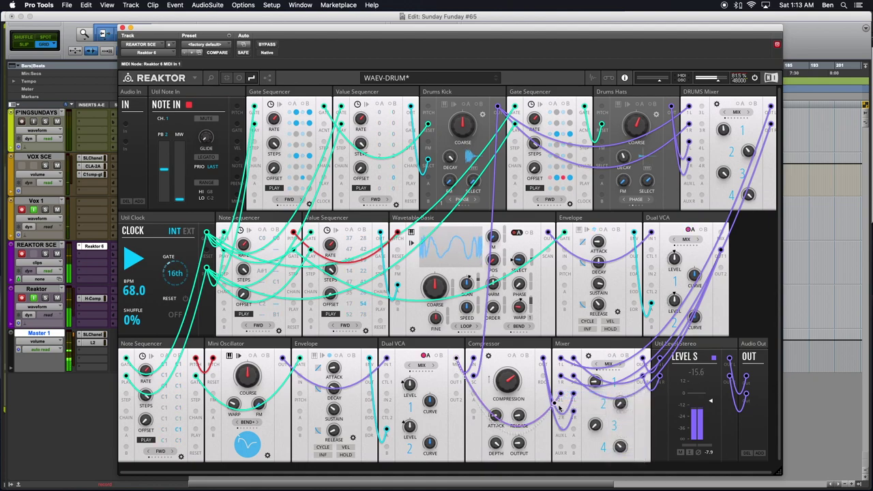
right_click(498, 346)
key(Escape)
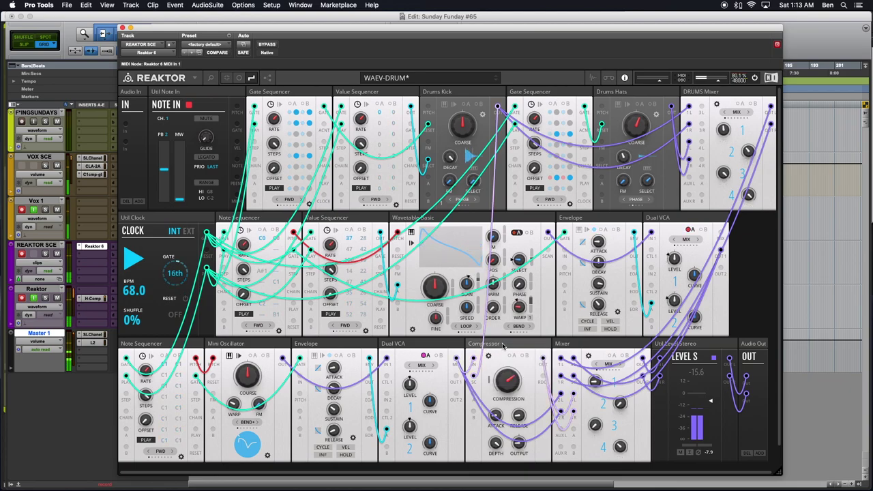
key(Delete)
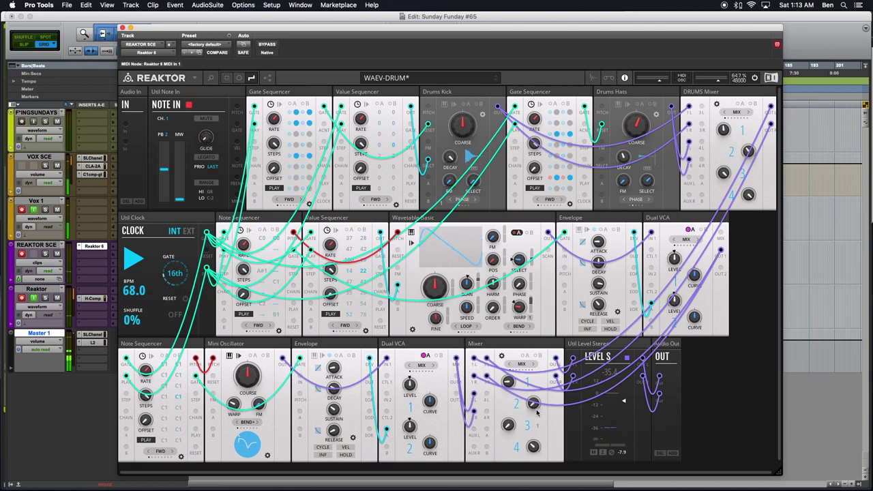
- Raise the levels of channels 2 and 1 in the bottom-row Mixer module
drag(536, 405, 529, 389)
drag(508, 383, 507, 340)
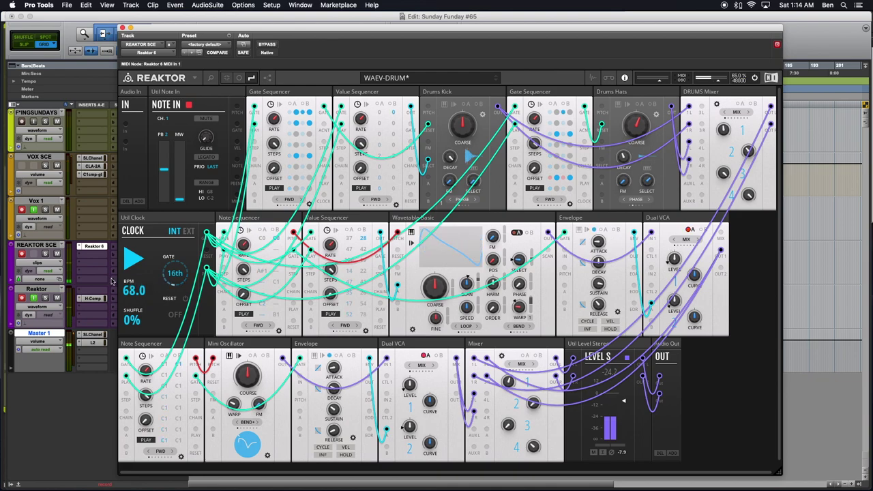
- Restart the Clock and set its tempo to 34 BPM
click(133, 260)
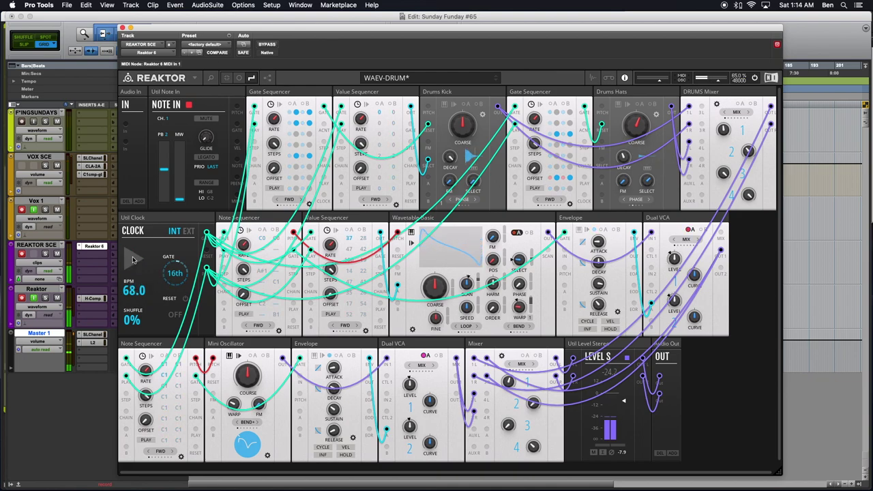
click(134, 260)
mouse_move(133, 289)
mouse_down()
mouse_move(139, 314)
mouse_move(136, 299)
mouse_up()
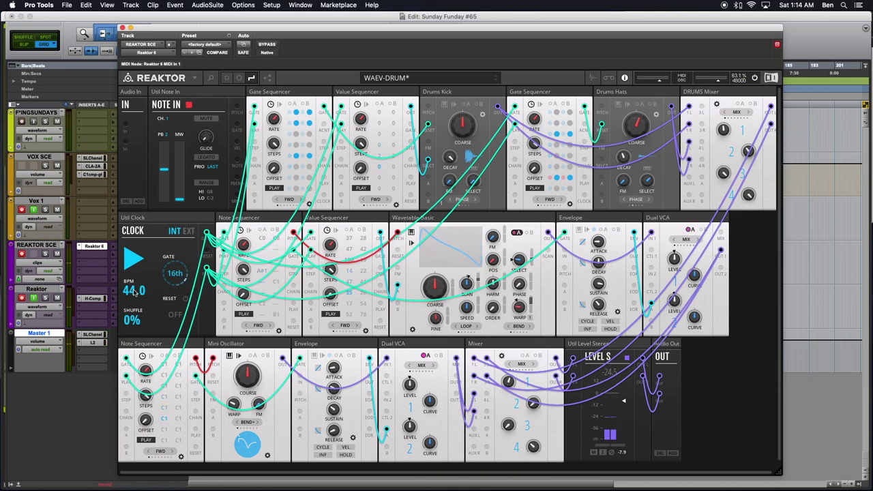
drag(135, 292, 134, 295)
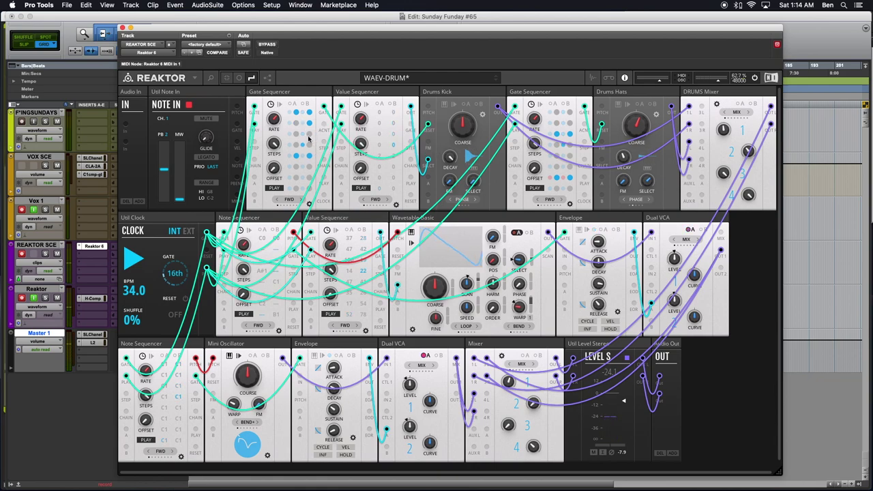
mouse_move(273, 145)
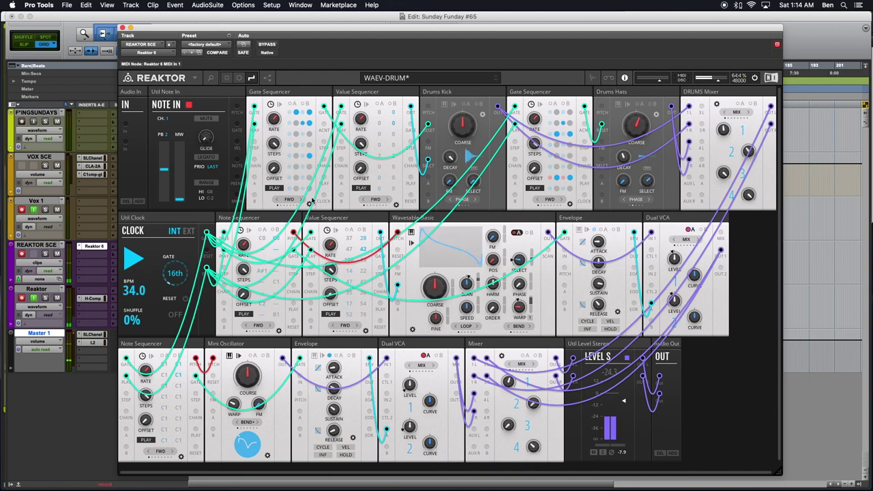
mouse_move(309, 291)
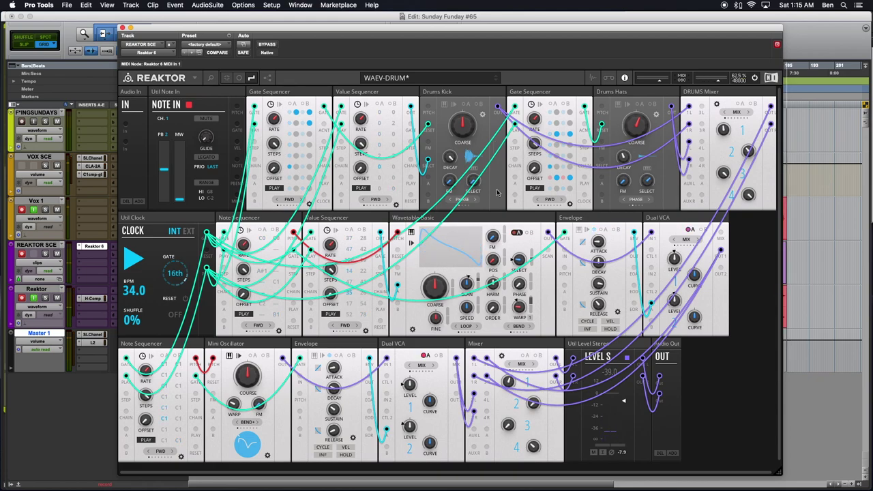
drag(596, 127, 594, 142)
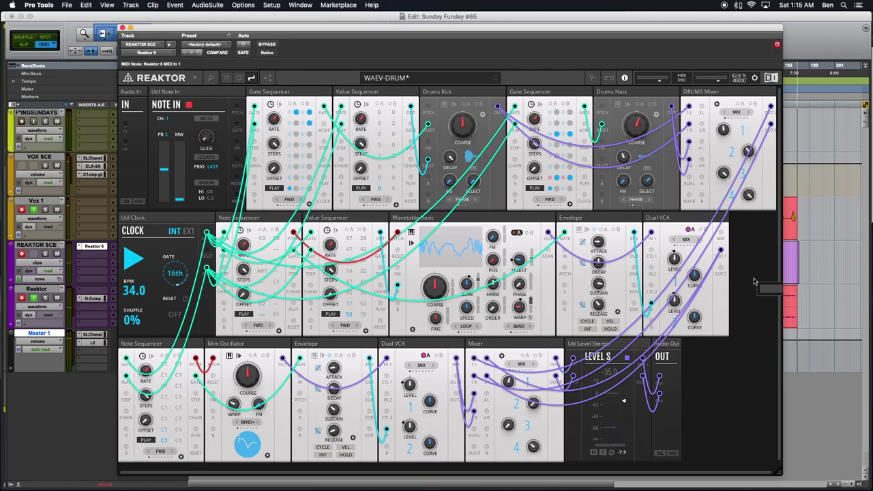
- Add the Toy Box EFX-Bit Shifter module after the middle-row Dual VCA and delete it again
right_click(755, 281)
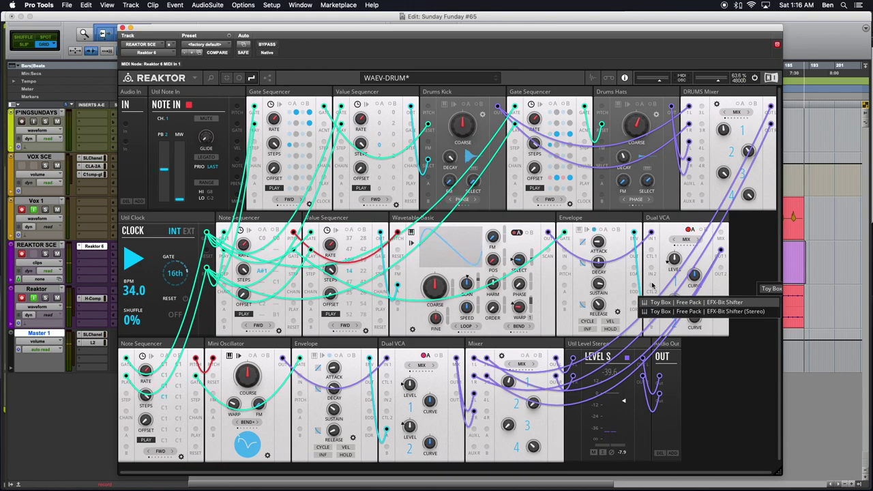
click(676, 302)
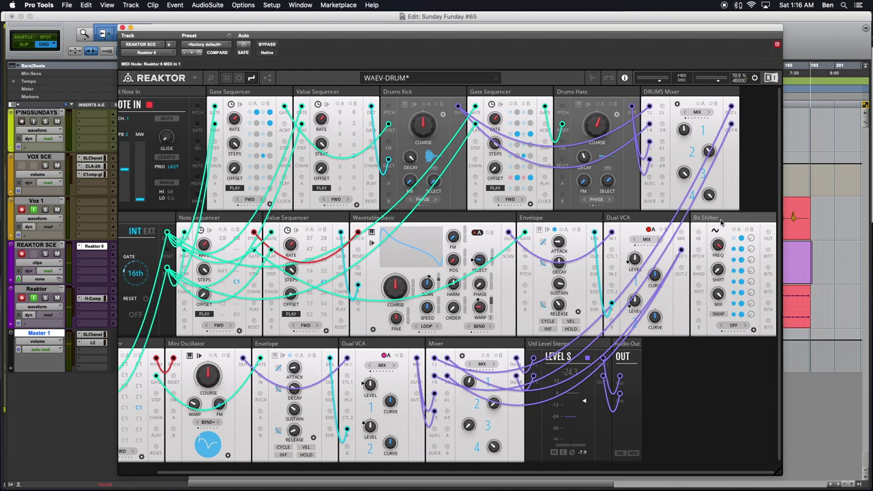
click(721, 220)
key(Delete)
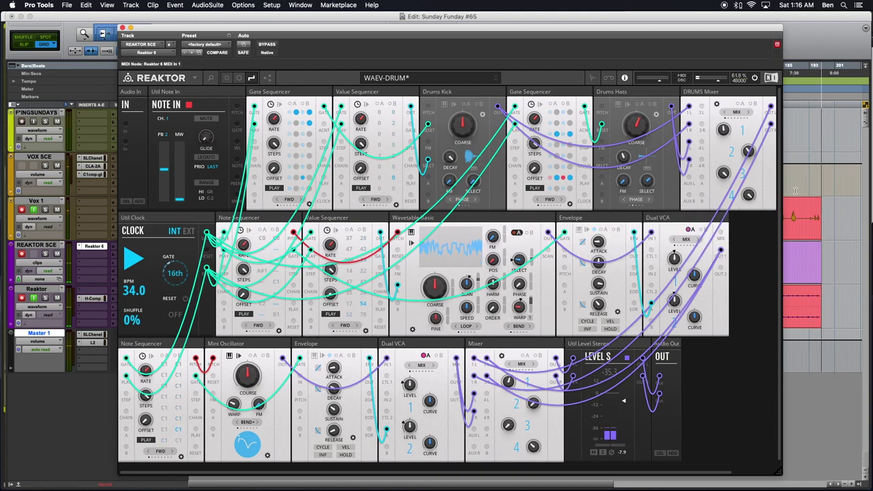
key(super+bracketleft)
key(super+bracketleft)
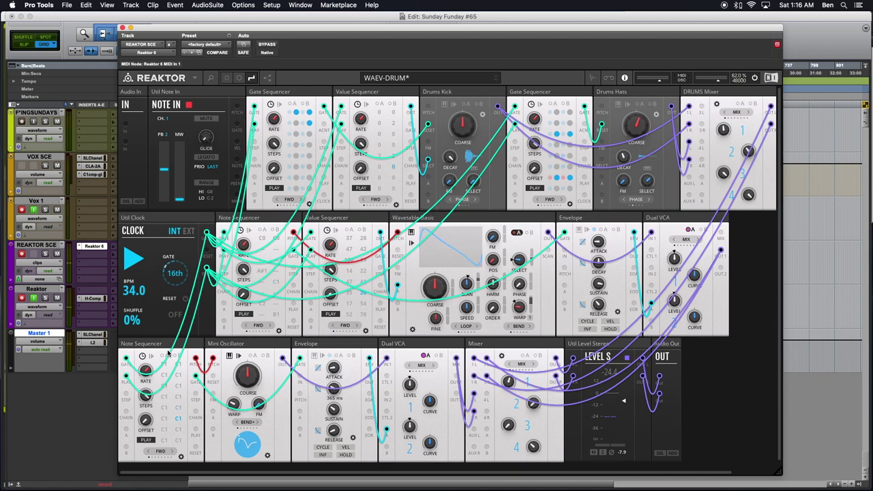
mouse_move(536, 400)
drag(537, 403, 535, 390)
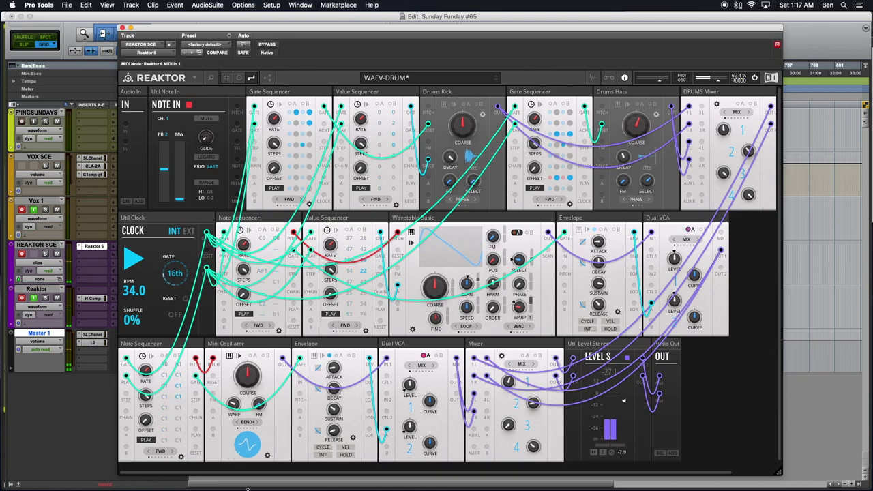
click(247, 489)
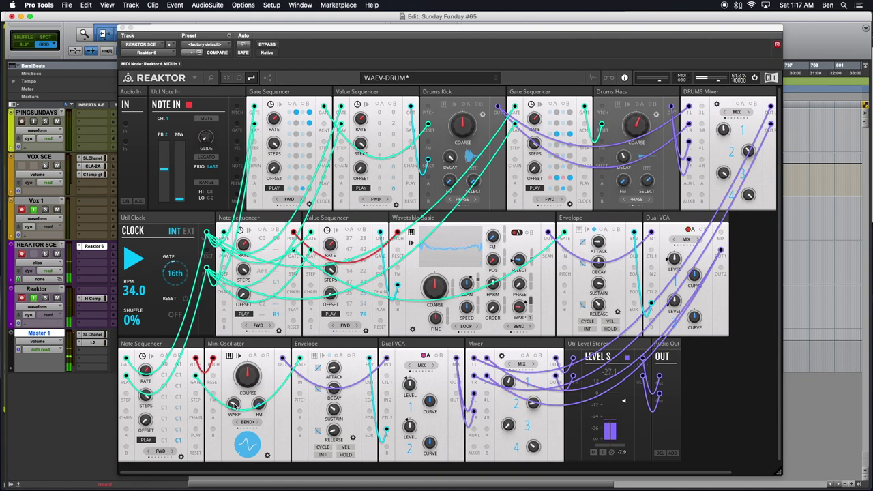
click(235, 408)
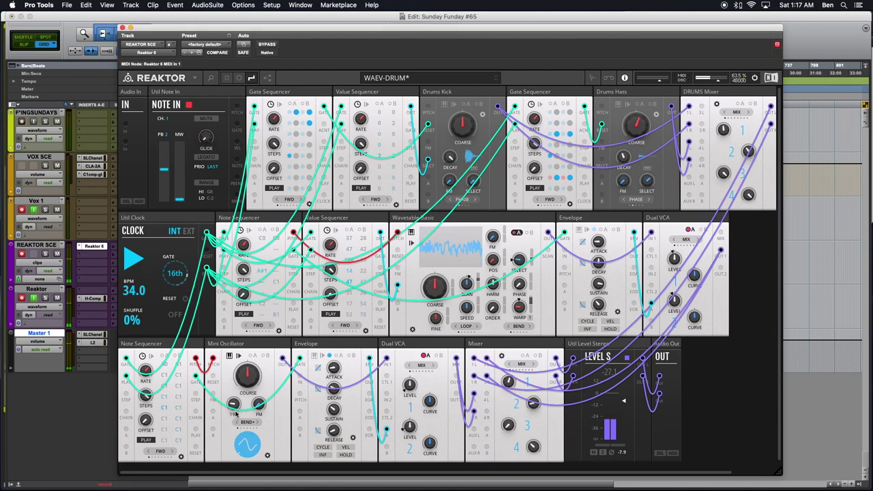
- Lower the first-column steps of the bottom-row Note Sequencer to A0
mouse_move(338, 367)
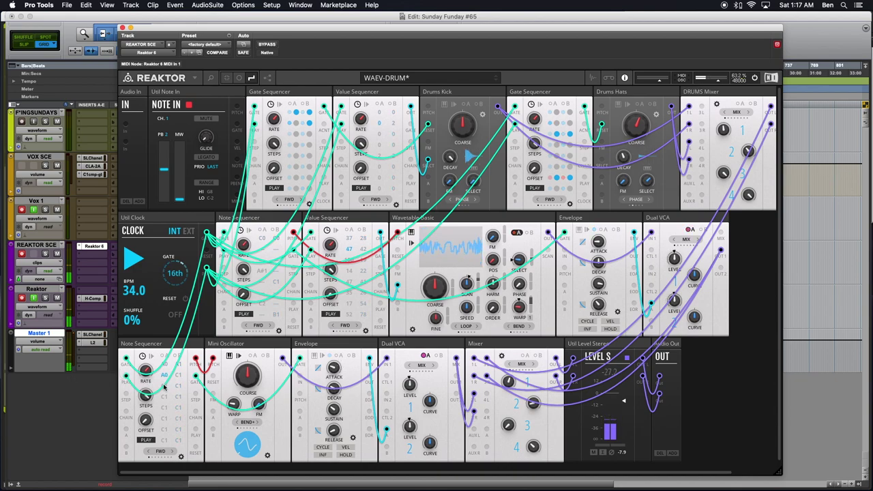
mouse_move(167, 408)
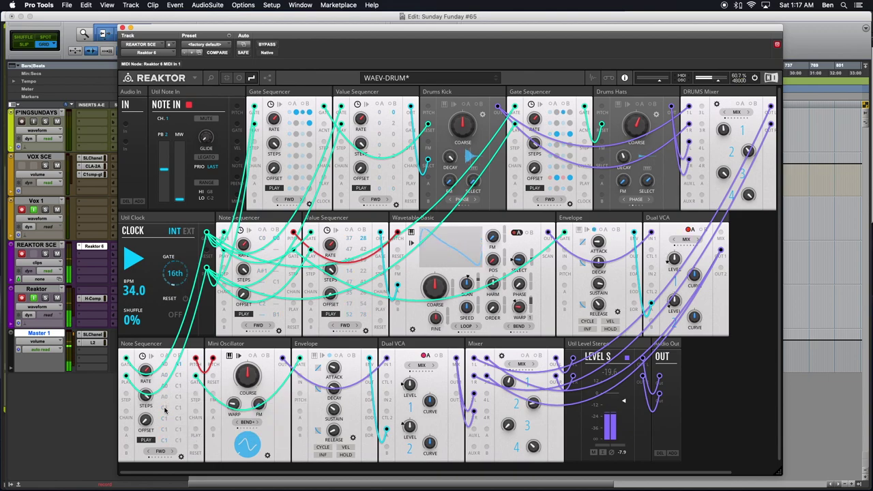
drag(165, 411, 165, 440)
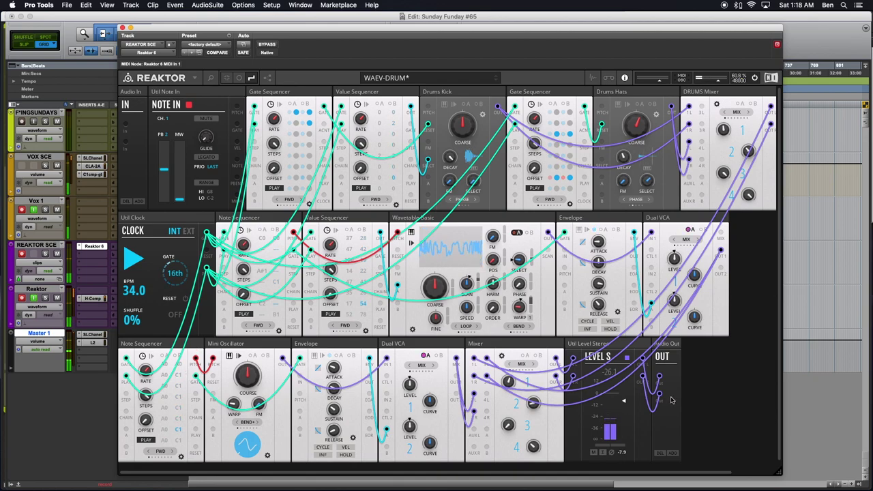
- Add the PRO-Digilog Clock Divider from Blocks Primes and place it at the start of the bottom row
double_click(726, 388)
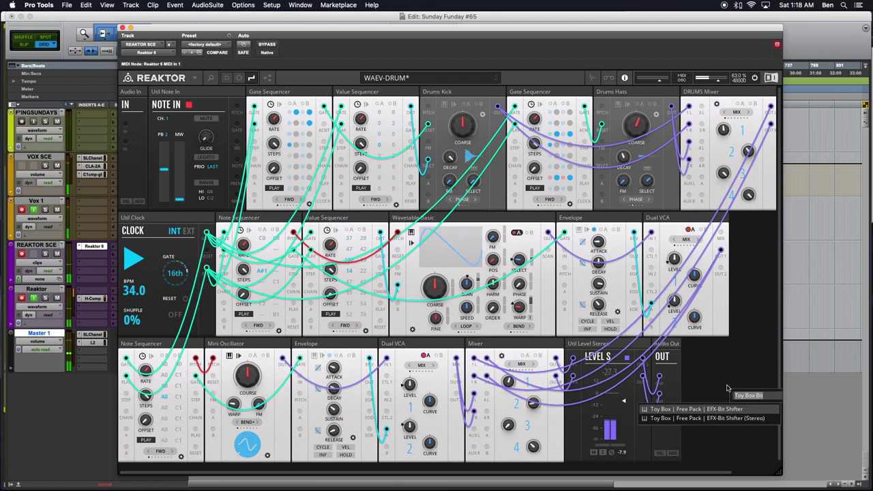
key(BackSpace)
text(Div)
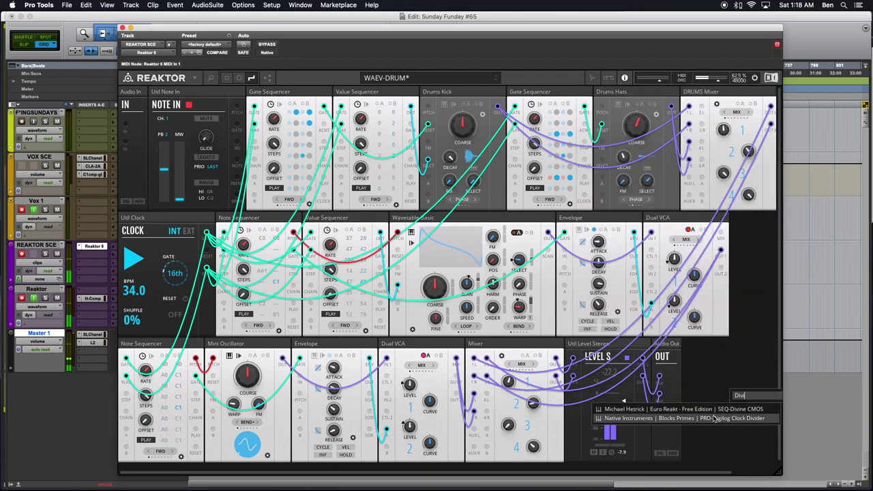
click(682, 417)
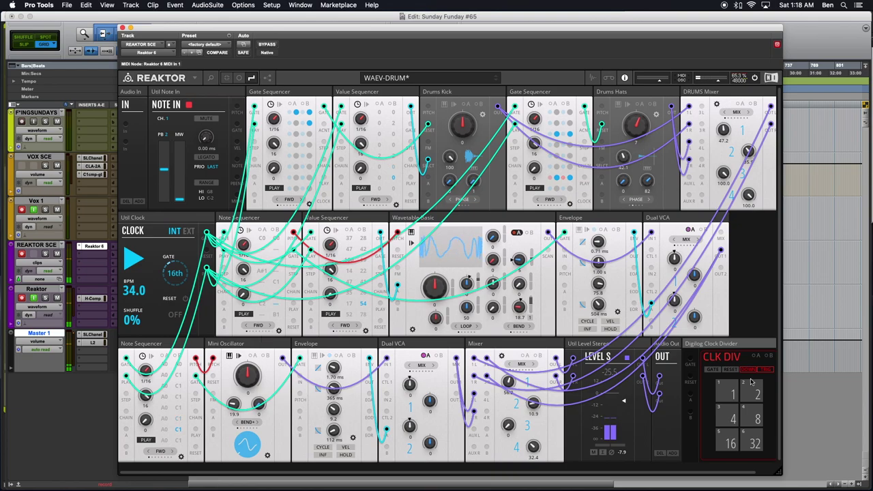
drag(733, 344, 164, 344)
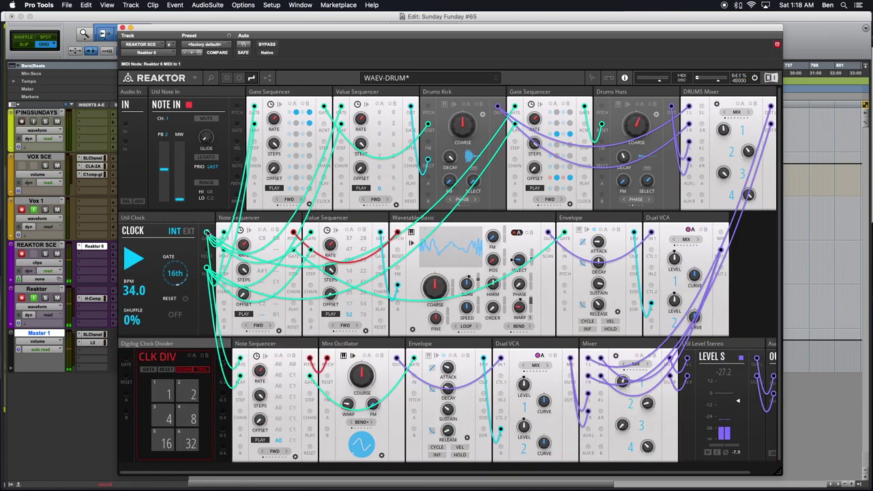
- Patch the Clock's gate output into the Clock Divider's gate input and colour the wire teal
drag(207, 233, 126, 362)
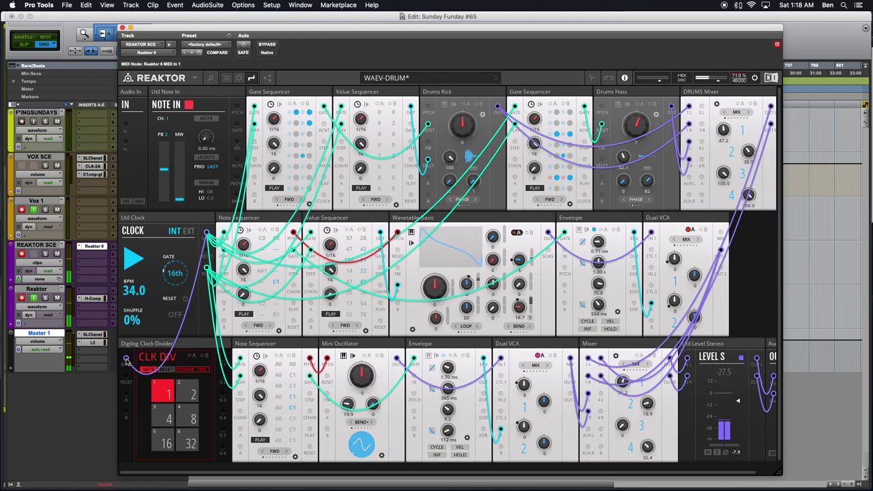
right_click(126, 357)
mouse_move(148, 362)
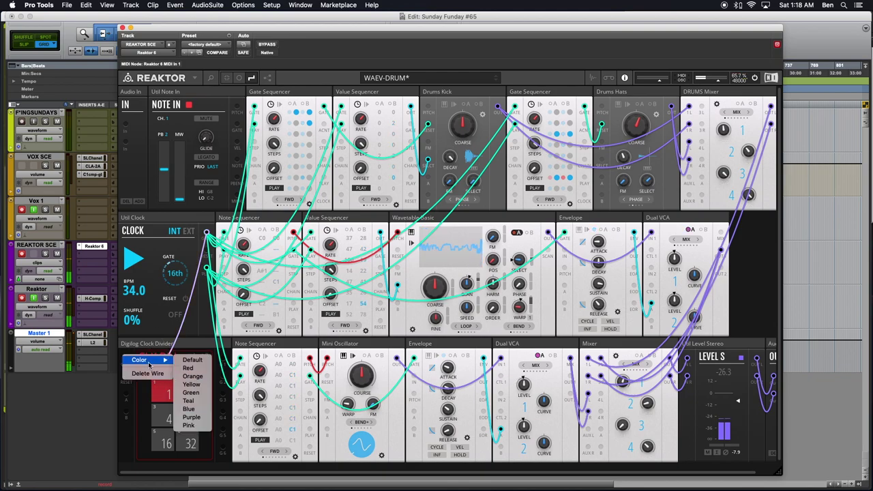
click(189, 400)
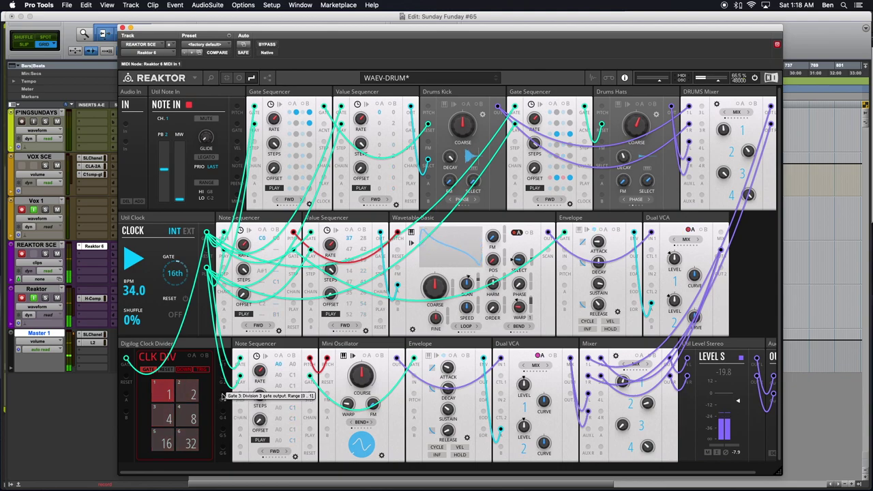
- Patch the Clock Divider's Gate 3 output into the bottom-row Note Sequencer's gate input and restart the Clock
drag(223, 396, 240, 365)
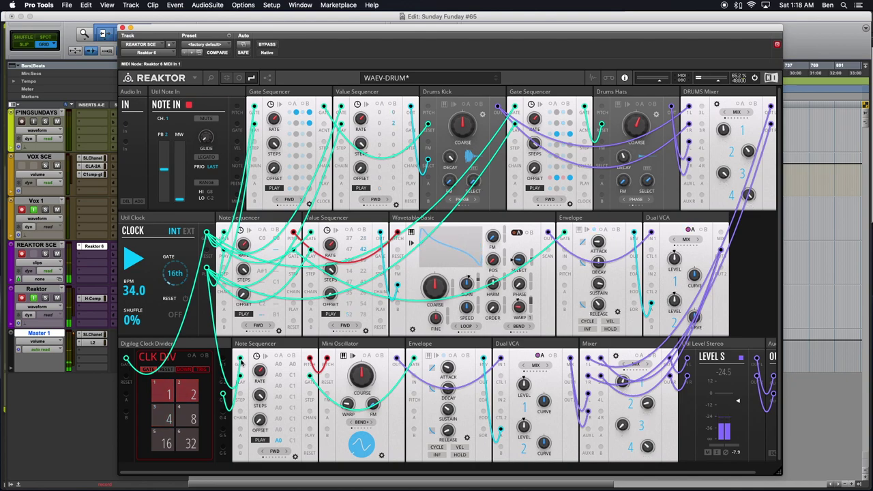
click(129, 262)
click(131, 261)
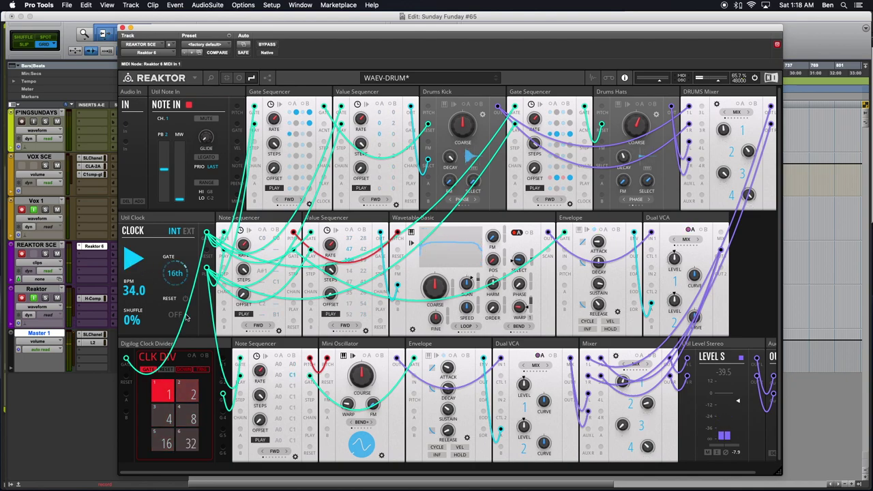
- Patch the Clock's reset output into the Clock Divider's reset input and restart the Clock
drag(207, 251, 126, 374)
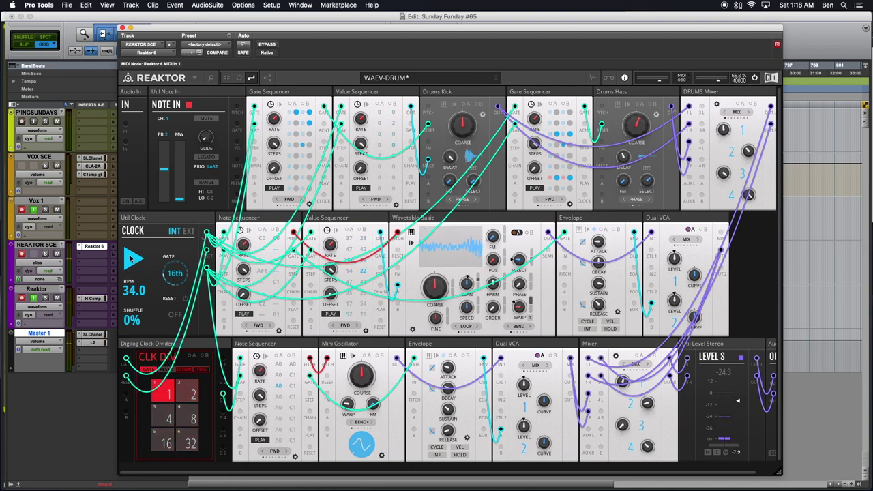
click(132, 257)
click(138, 270)
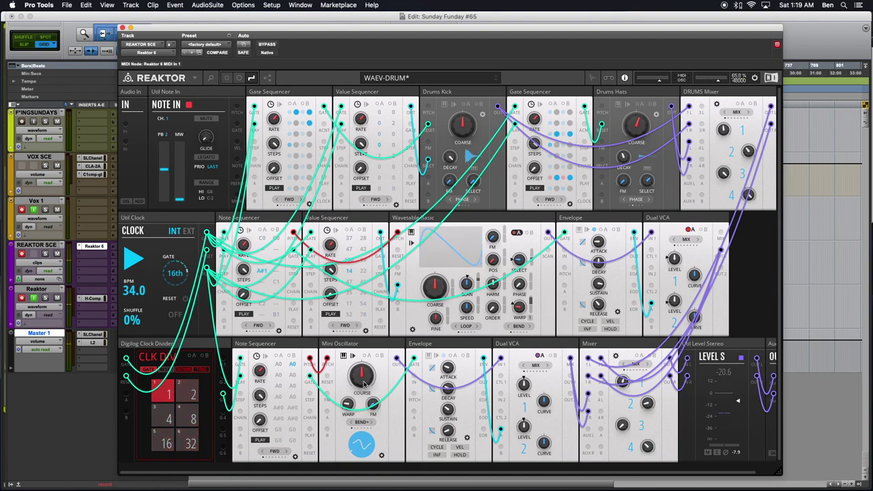
- Raise the bottom-row Envelope's decay to 6.37 s, increase its sustain and adjust its release
drag(450, 397, 448, 382)
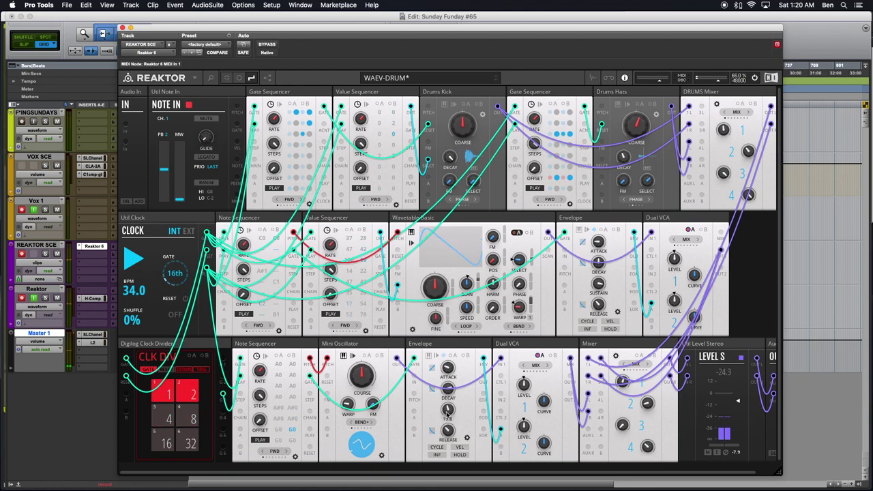
drag(447, 409, 446, 405)
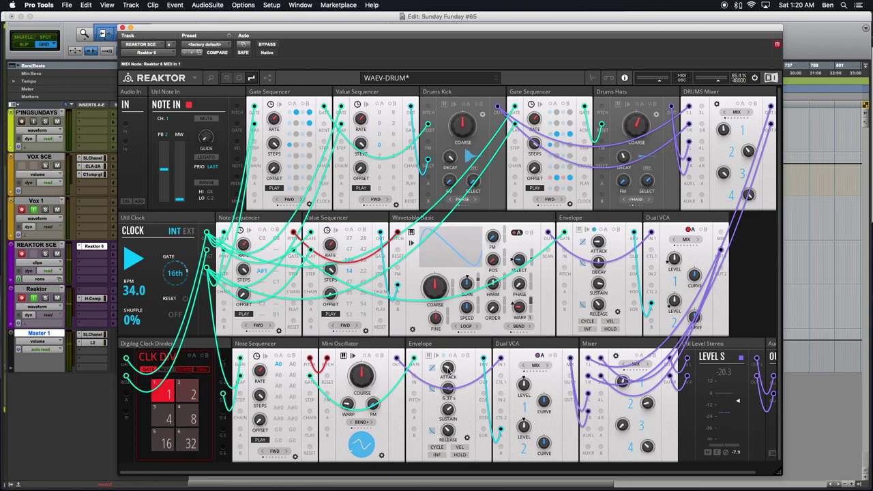
mouse_move(448, 424)
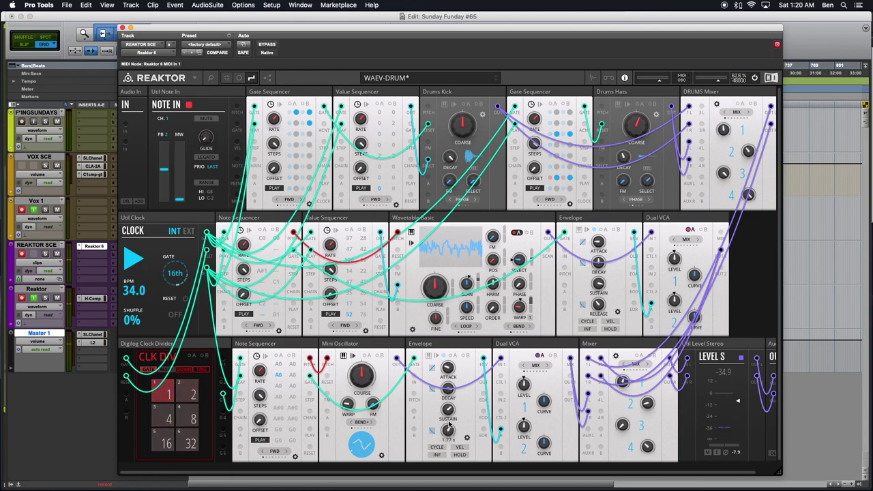
drag(446, 431, 450, 445)
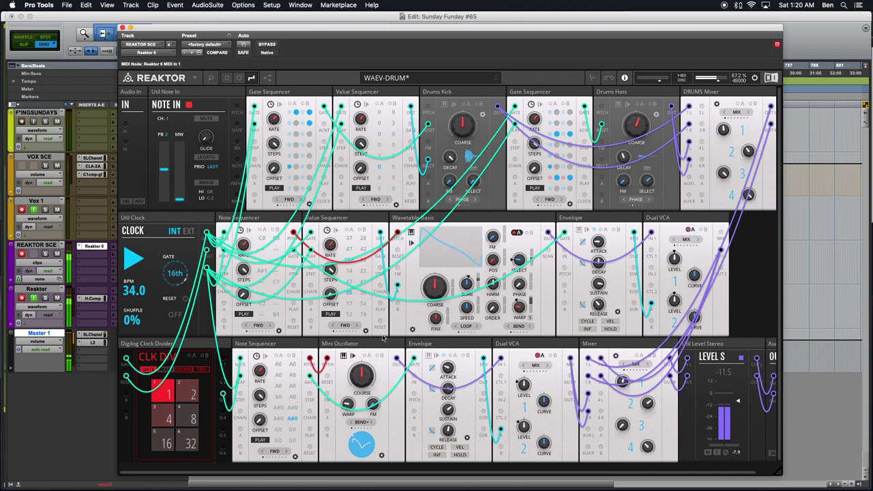
- Sweep the Mini Oscillator's Warp amount and bring it back to a nearly plain sine wave
drag(348, 404, 340, 455)
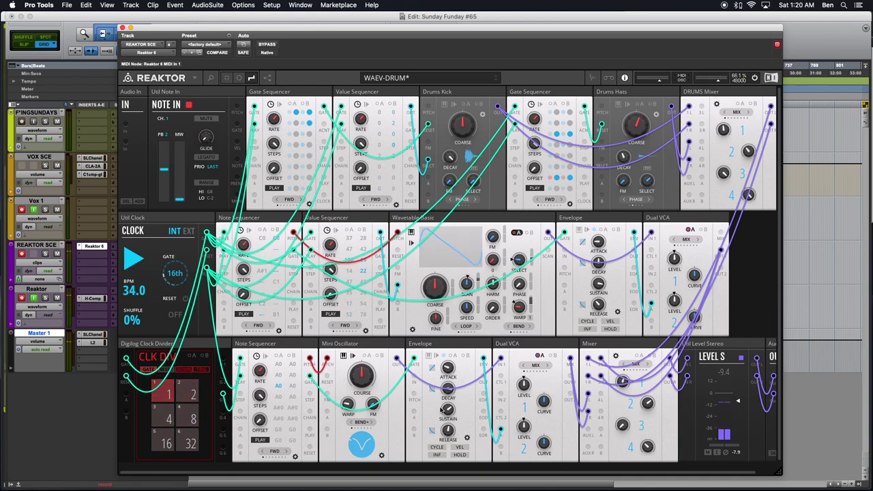
drag(360, 434, 369, 489)
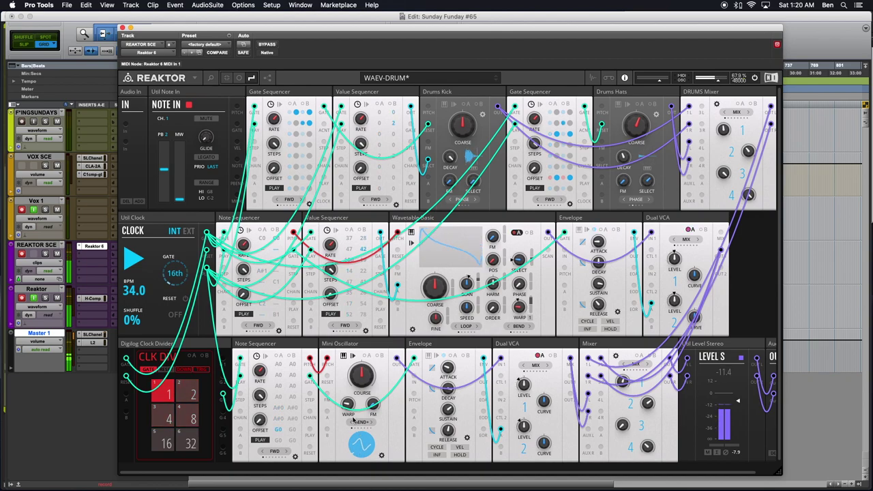
drag(347, 403, 347, 405)
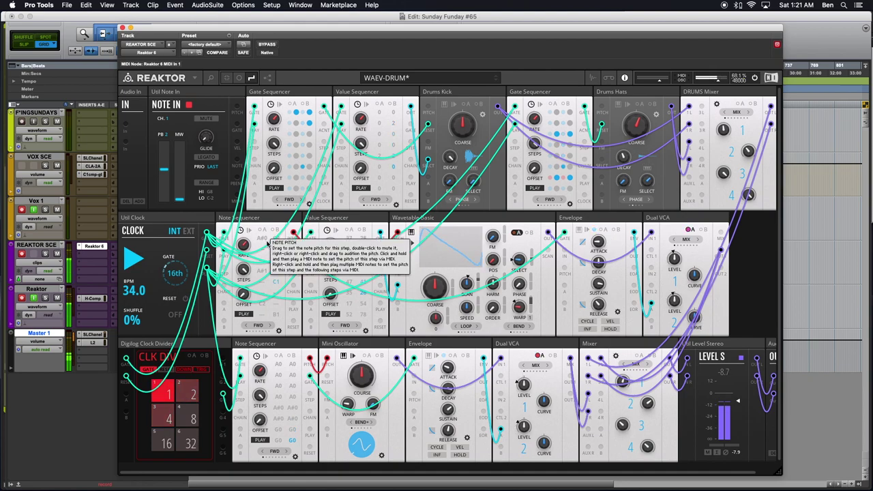
- Set the middle-row Note Sequencer's first step to A0 and drive its gate input from the Clock Divider's Gate 2 output
scroll(268, 244, down, 1)
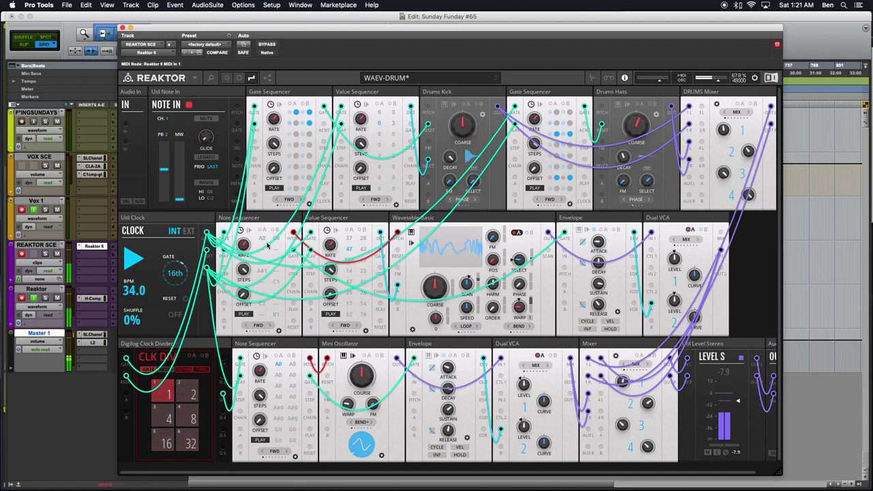
scroll(263, 275, down, 1)
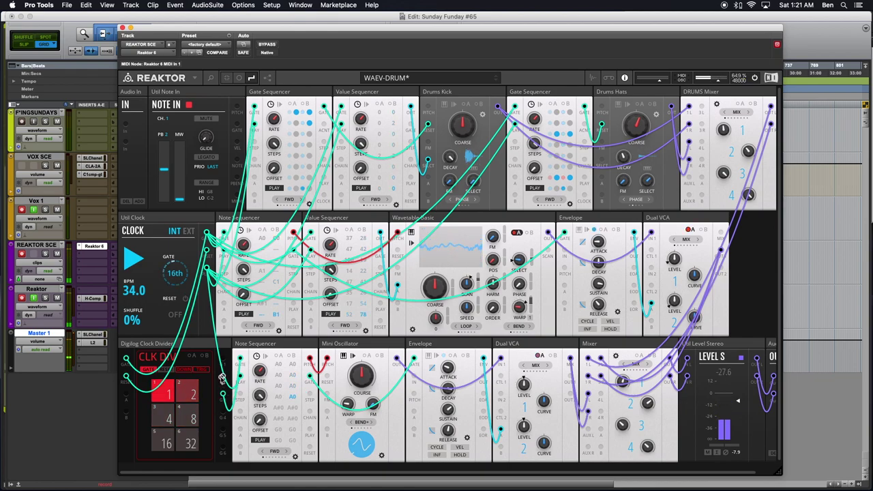
drag(222, 377, 224, 234)
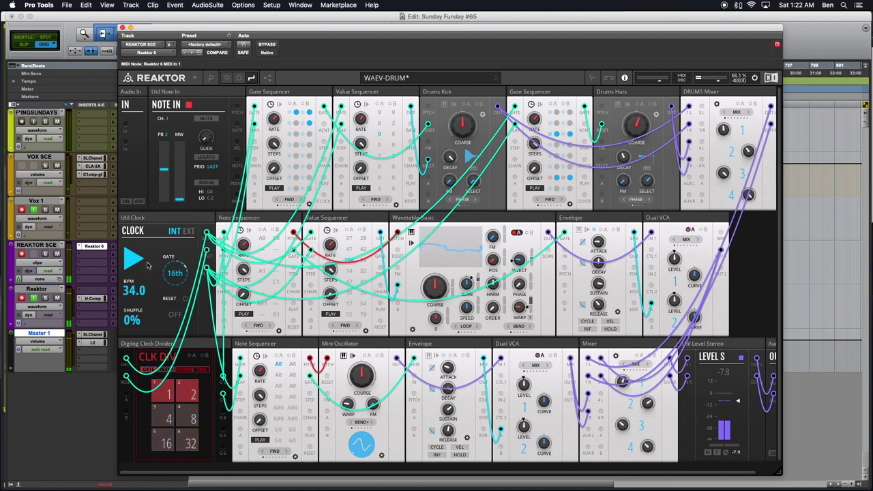
mouse_move(258, 277)
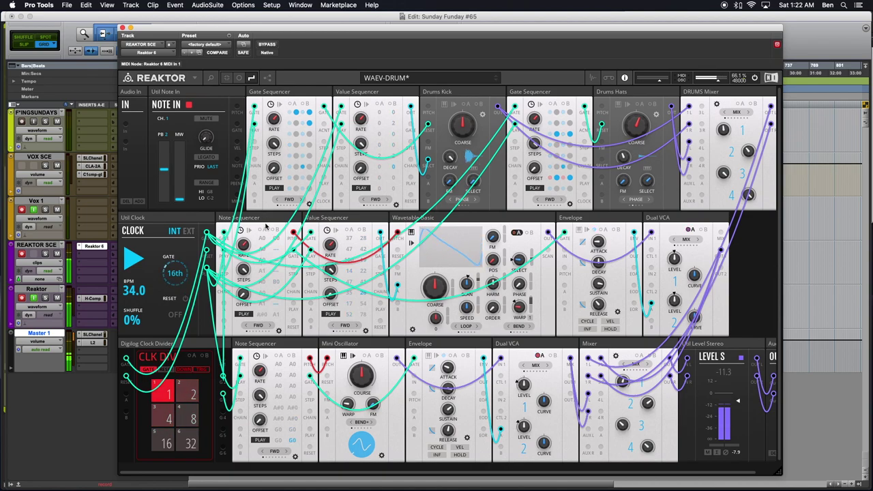
- Re-patch the Clock Divider's Gate 2 output into the middle-row Note Sequencer's gate input and check the sequencer's note steps
mouse_move(267, 222)
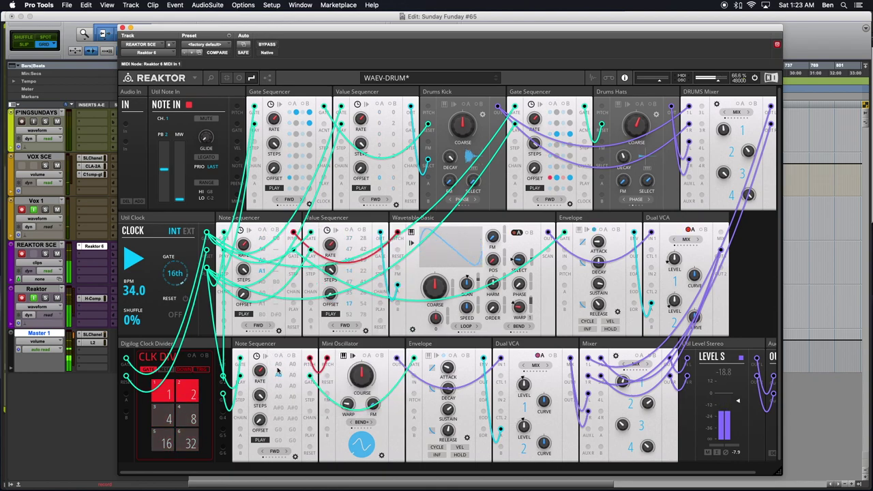
mouse_move(279, 404)
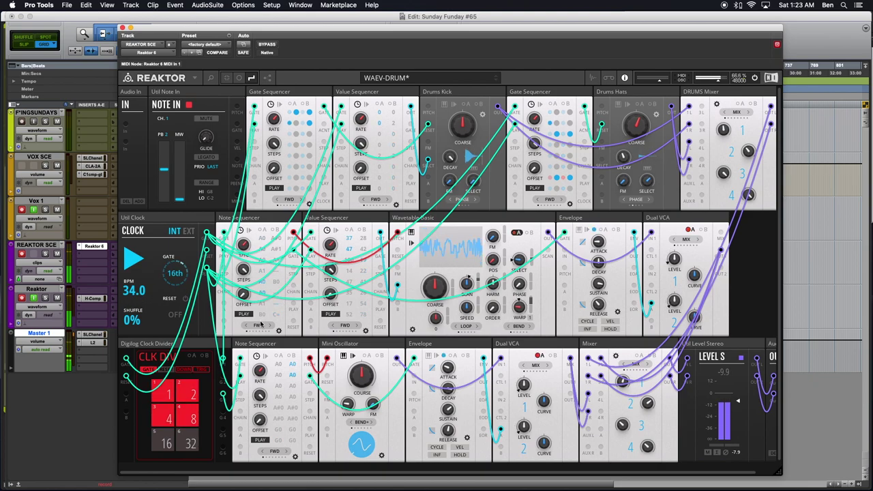
drag(221, 377, 223, 235)
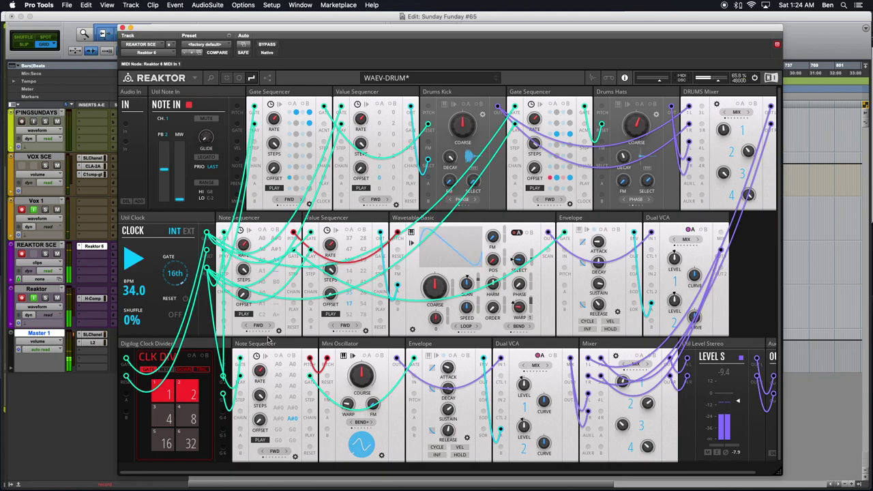
mouse_move(269, 345)
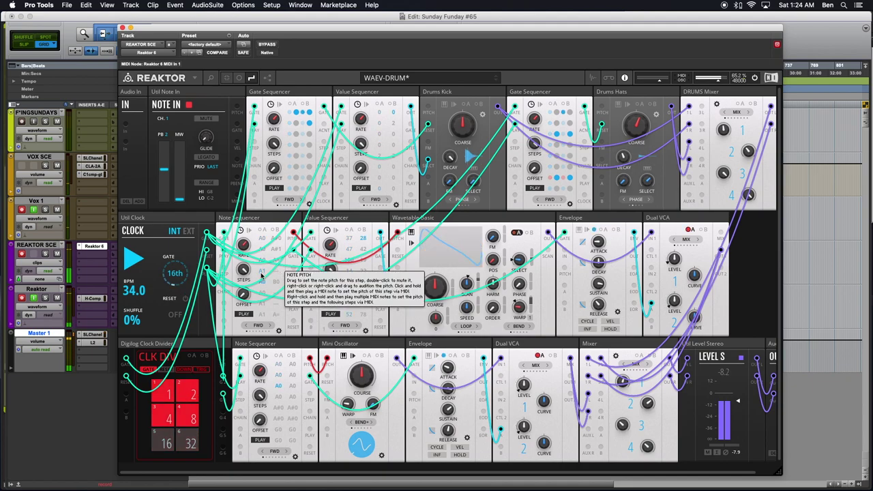
mouse_move(263, 271)
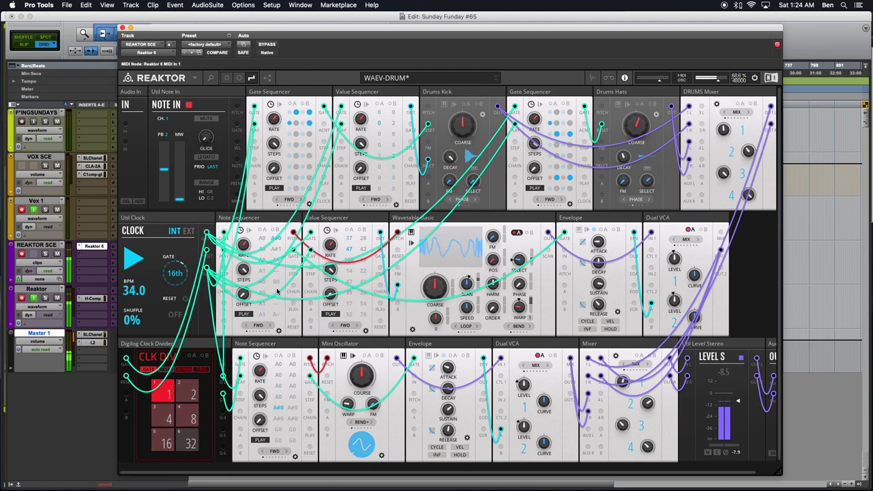
mouse_move(276, 303)
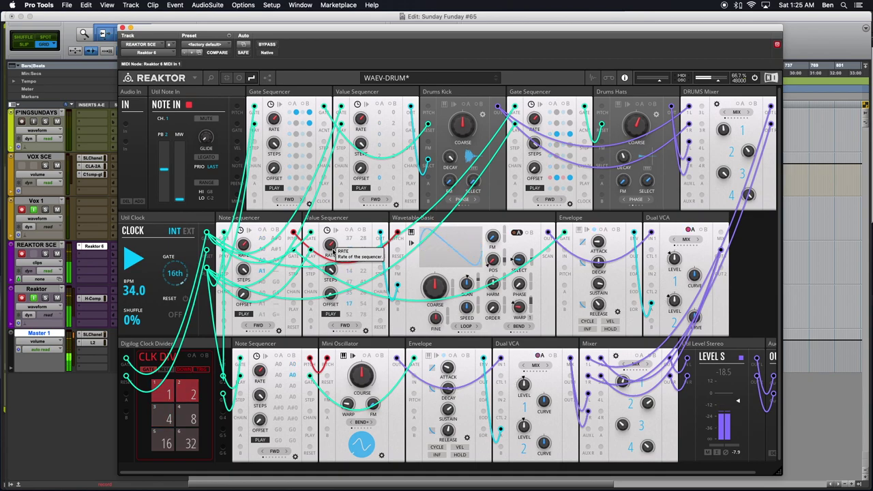
- Try a 1/1 rate on the middle-row Value Sequencer, turn the rate back up and restart the Clock
drag(332, 247, 339, 292)
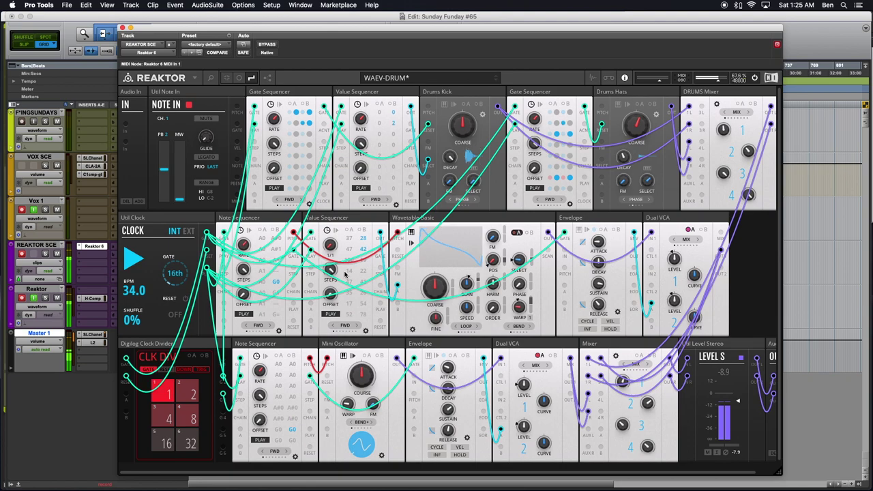
drag(335, 255, 331, 245)
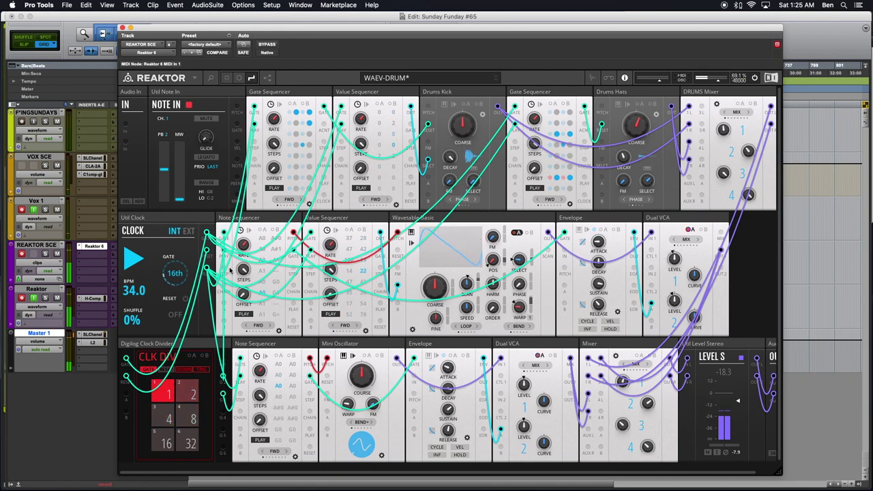
click(135, 261)
click(135, 262)
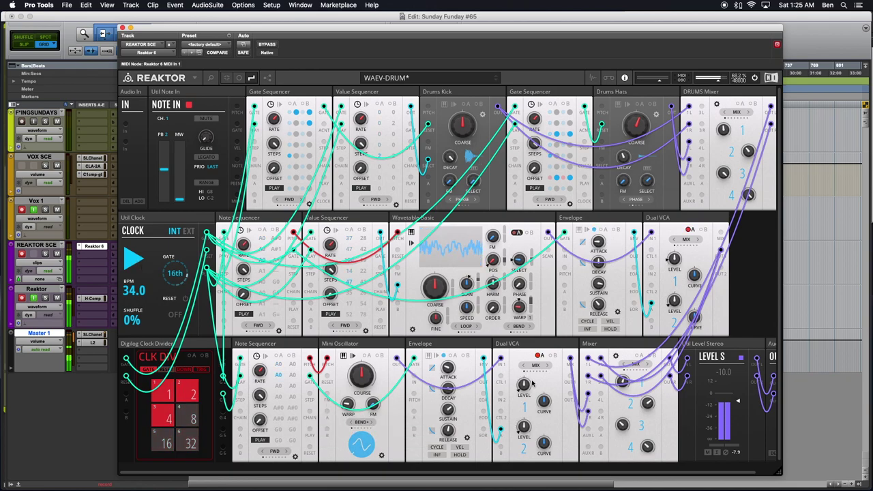
- Highlight the bottom-row modules one by one, from the Clock Divider through to the Dual VCA, to trace their wiring
scroll(487, 290, right, 2)
scroll(375, 423, left, 2)
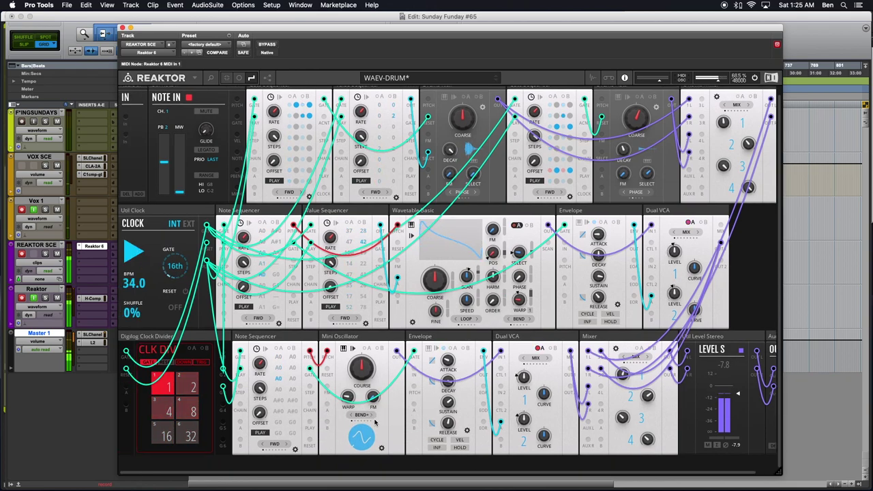
click(151, 336)
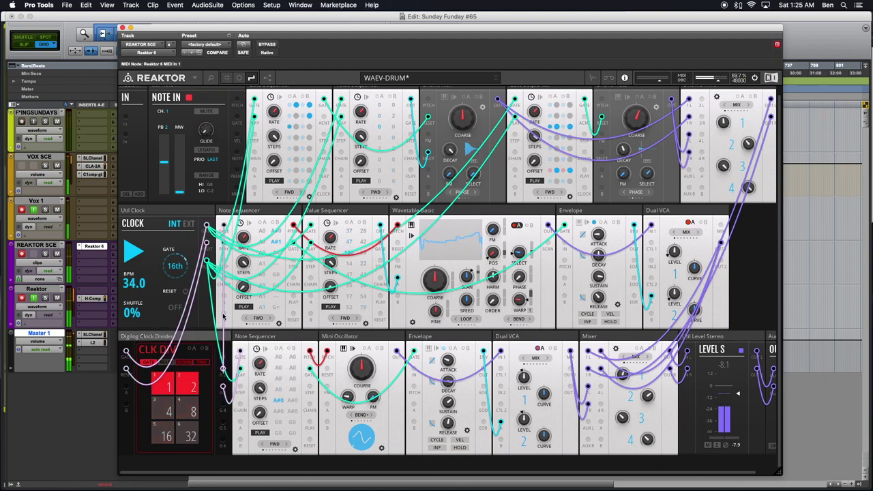
click(272, 344)
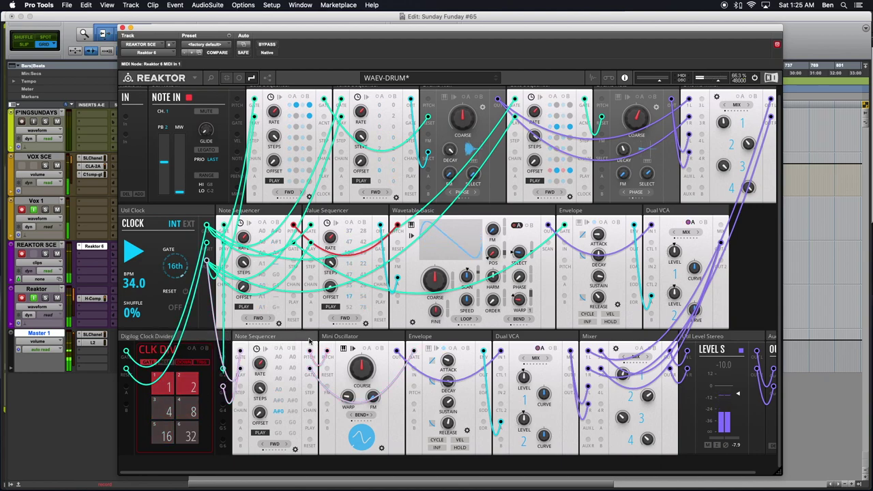
click(347, 337)
click(450, 341)
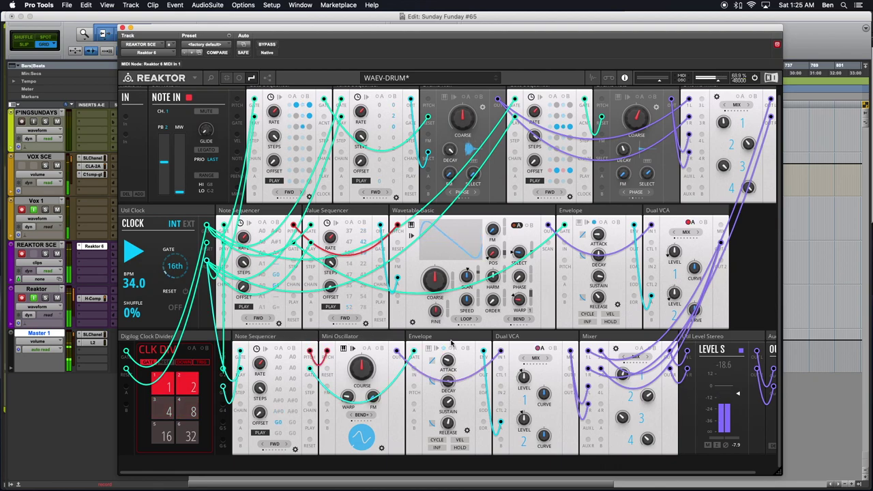
click(500, 334)
scroll(515, 369, right, 2)
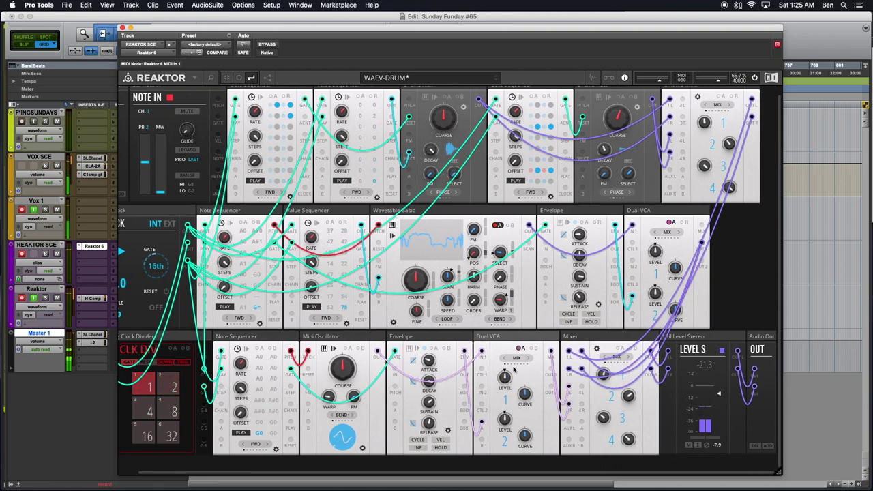
scroll(515, 369, left, 2)
mouse_move(456, 212)
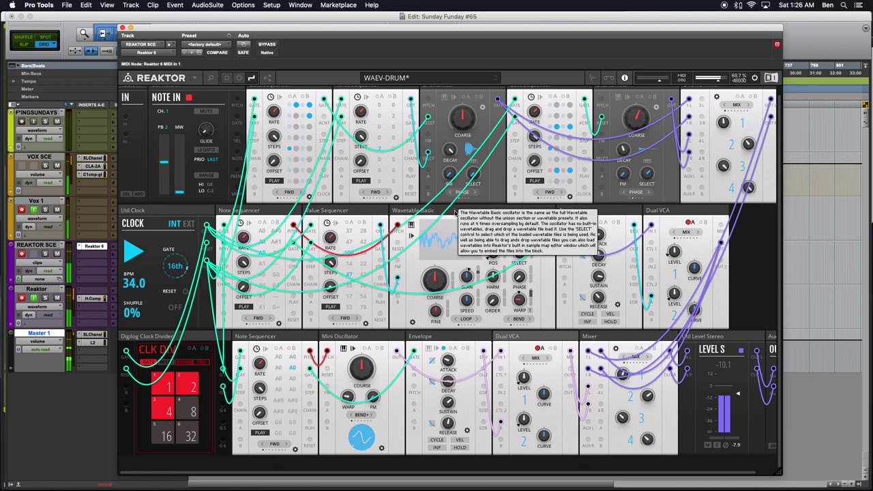
scroll(455, 212, right, 2)
scroll(482, 260, up, 1)
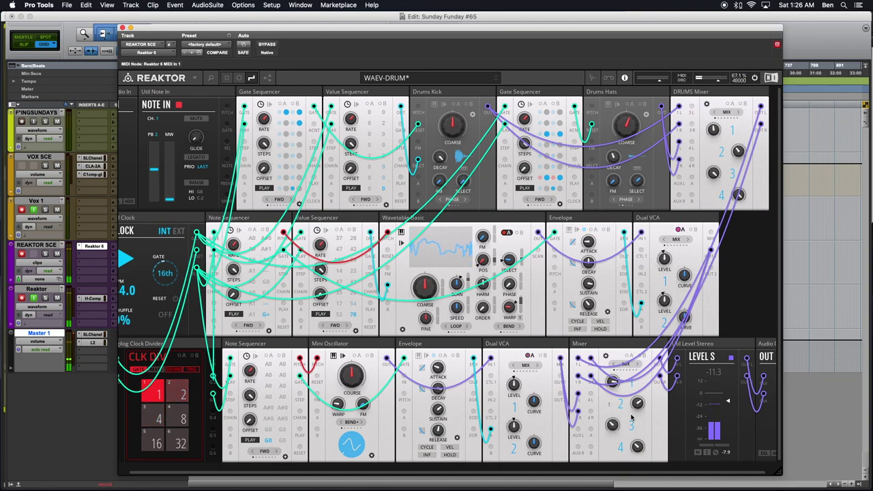
mouse_move(610, 408)
drag(610, 407, 640, 382)
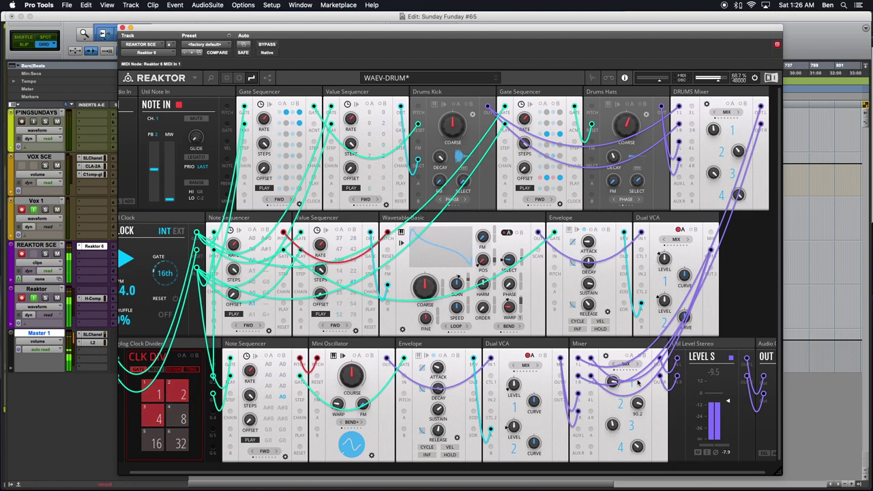
drag(612, 422, 613, 427)
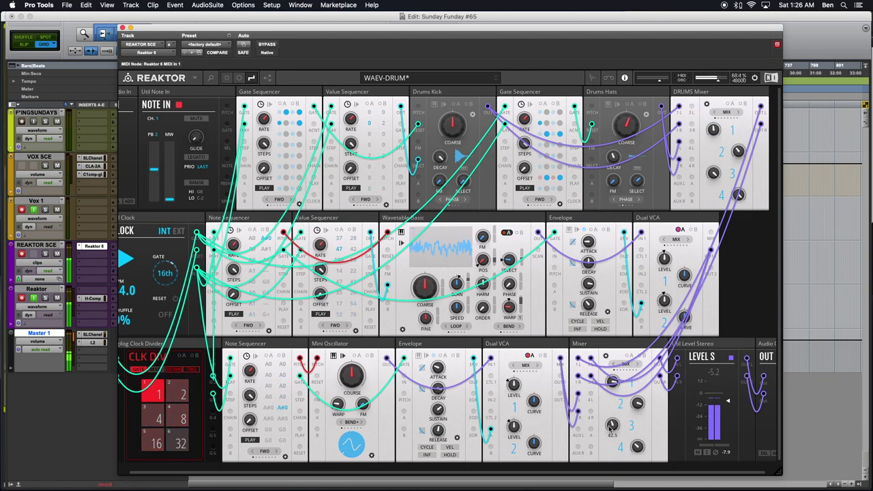
- Recolour the wire feeding the Wavetable Basic oscillator's B modulation input
mouse_move(515, 312)
right_click(387, 304)
mouse_move(393, 307)
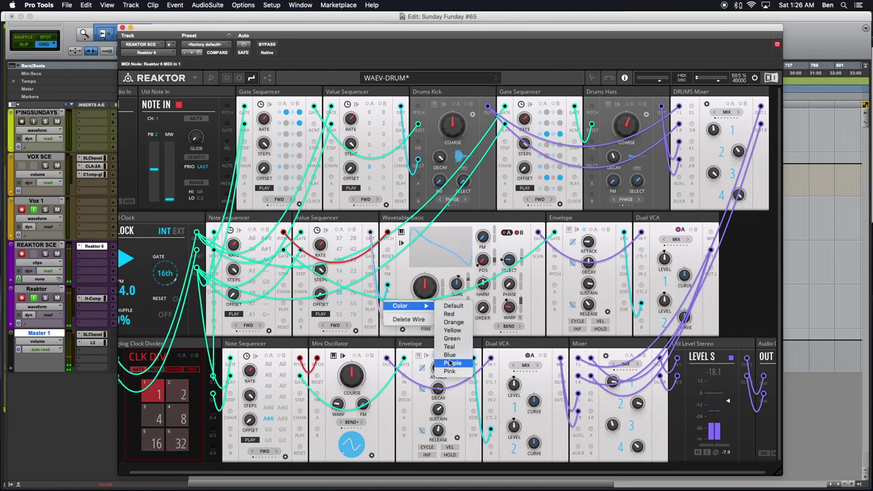
click(453, 367)
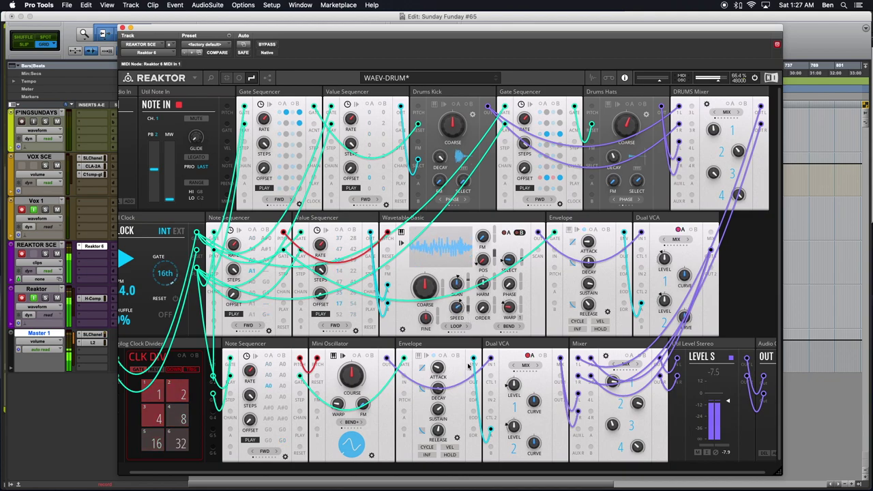
mouse_move(458, 308)
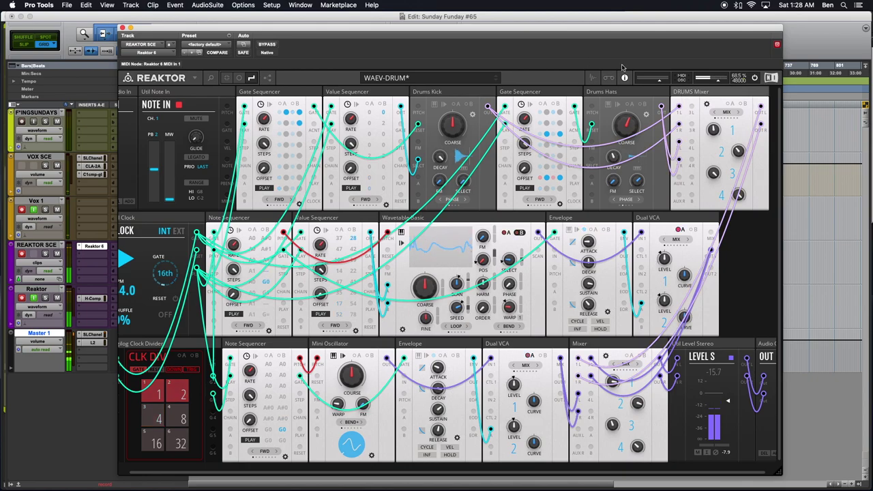
- Reposition the Reaktor plug-in window and save the WAEV-DRUM rack
drag(588, 32, 615, 39)
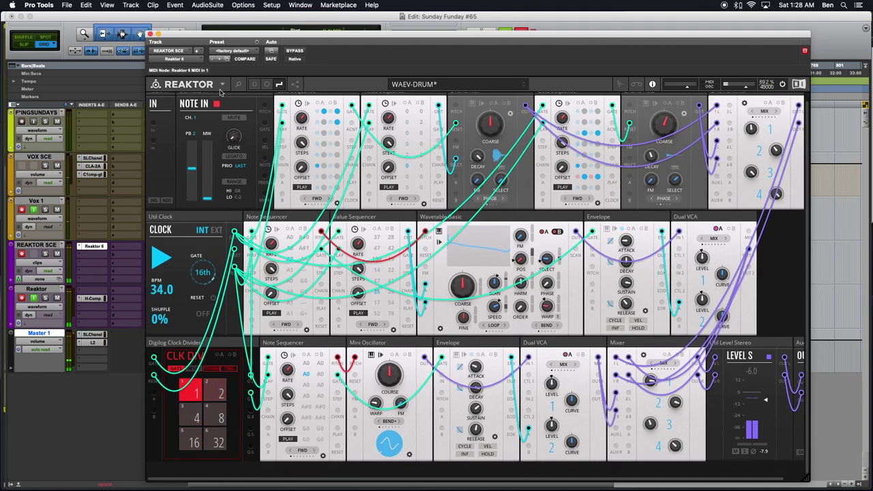
click(222, 85)
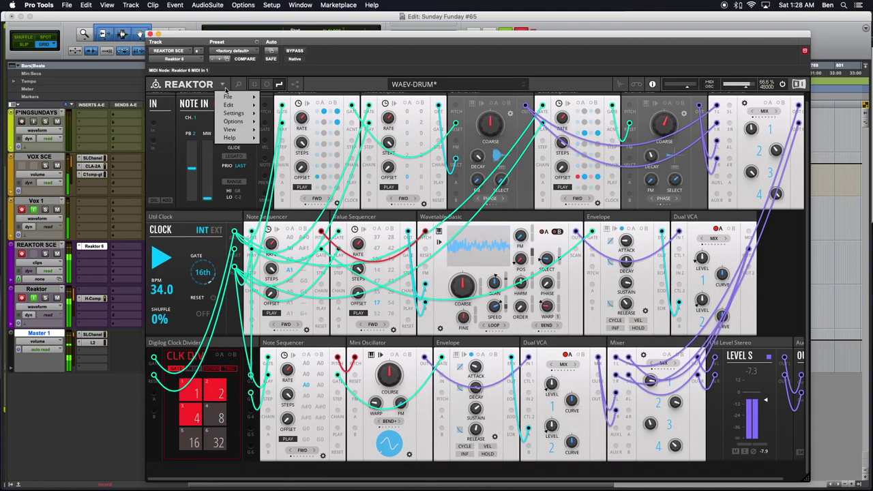
mouse_move(228, 97)
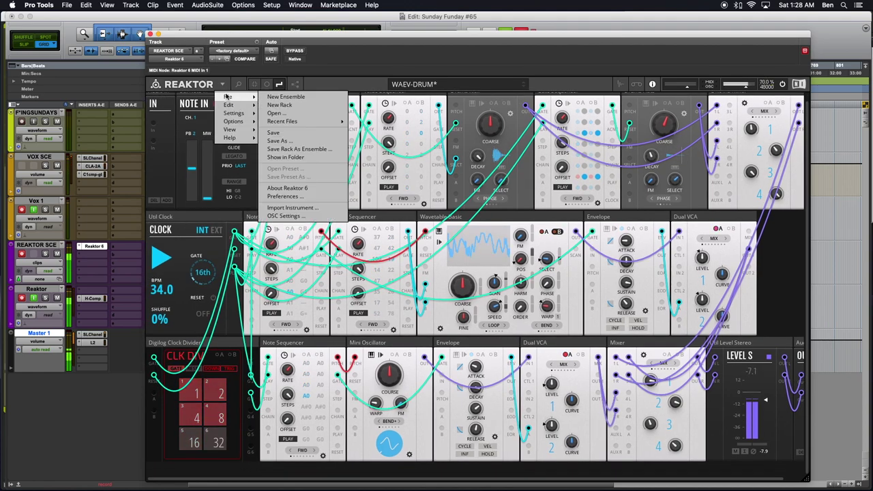
click(274, 133)
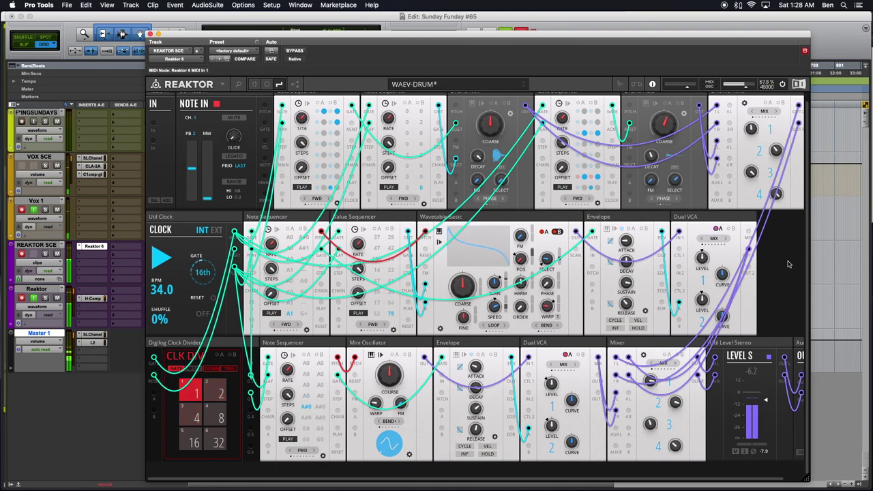
drag(803, 478, 849, 480)
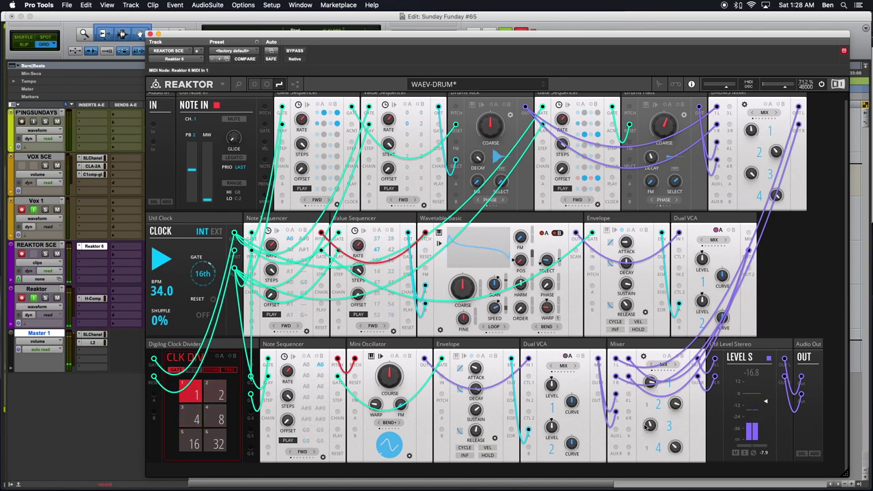
mouse_move(651, 425)
mouse_down()
mouse_move(648, 390)
mouse_move(649, 407)
mouse_up()
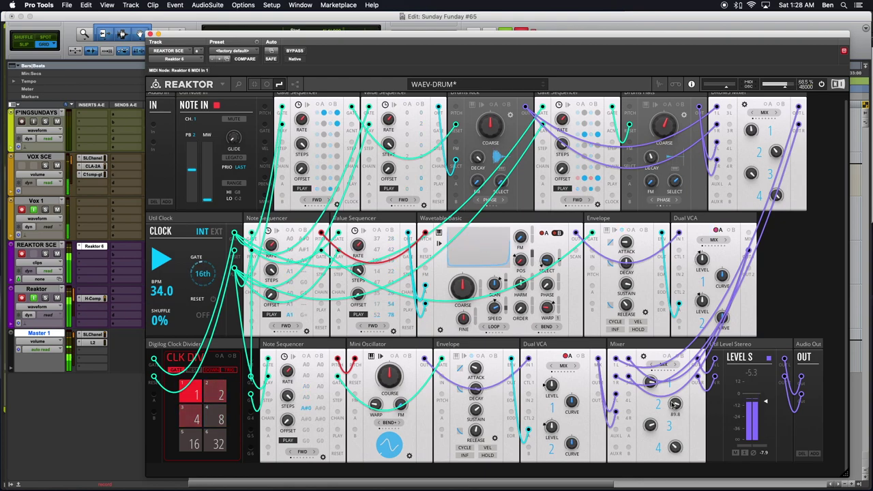
mouse_move(650, 425)
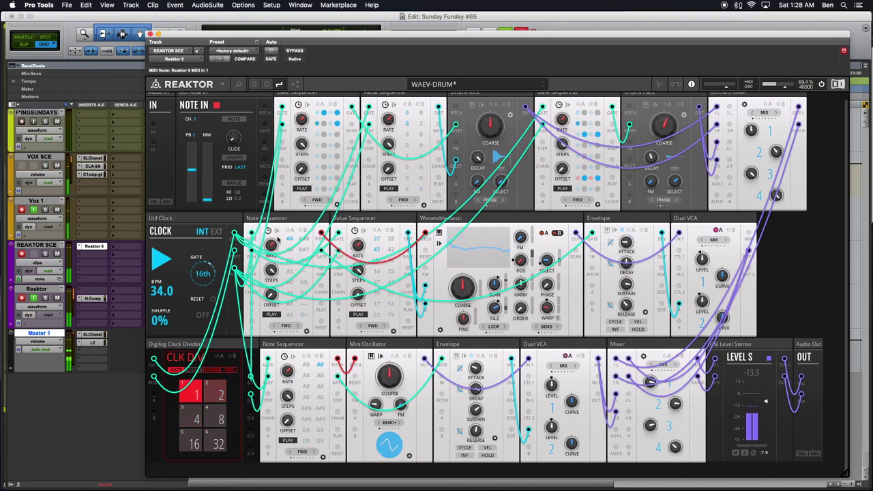
- Highlight the middle-row and bottom-row modules in turn to trace the signal flow, and clear the selection
drag(341, 220, 255, 228)
drag(326, 219, 381, 223)
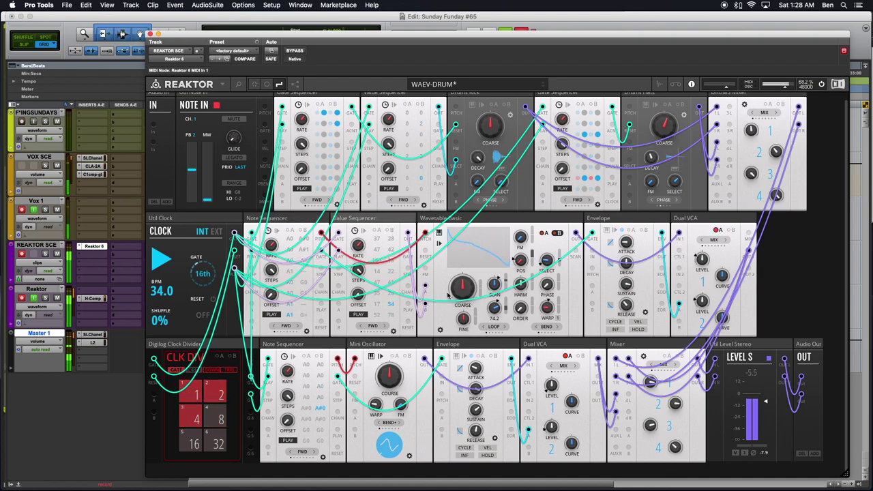
click(545, 232)
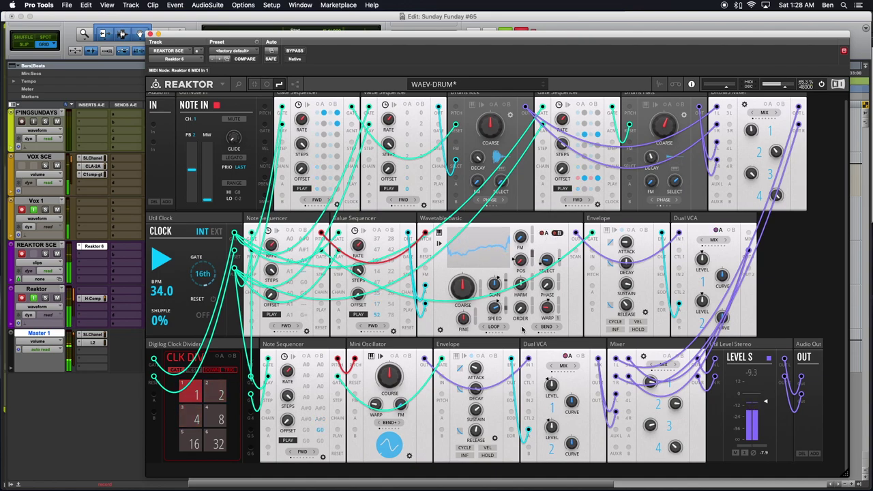
click(262, 391)
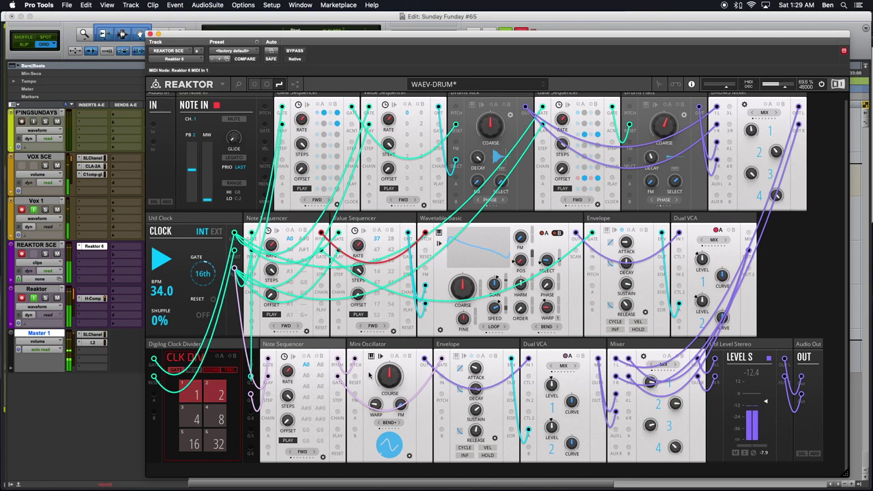
click(407, 387)
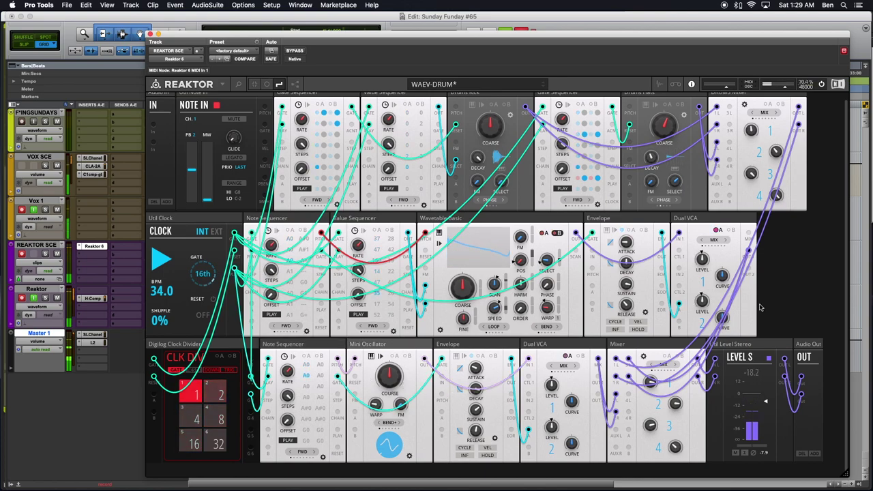
click(794, 282)
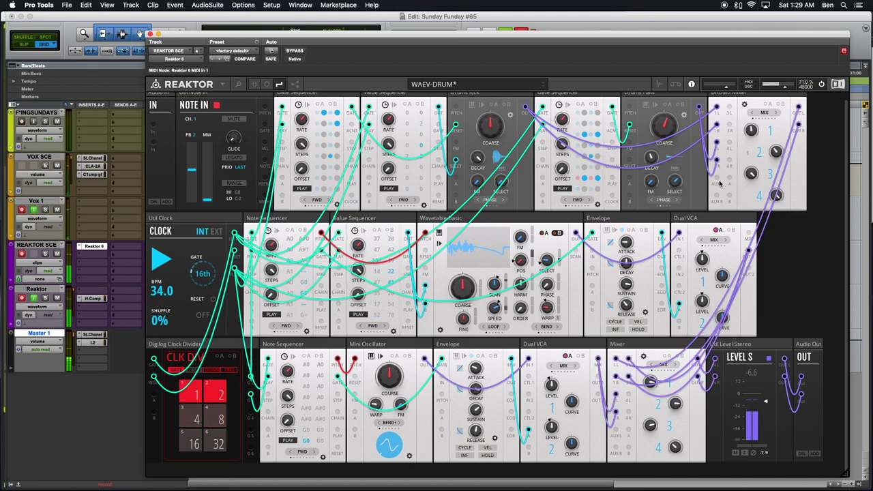
- Rename the bottom-row Mixer "MIX >> OUT" and set the Level Stereo output to -1.3
scroll(719, 184, up, 1)
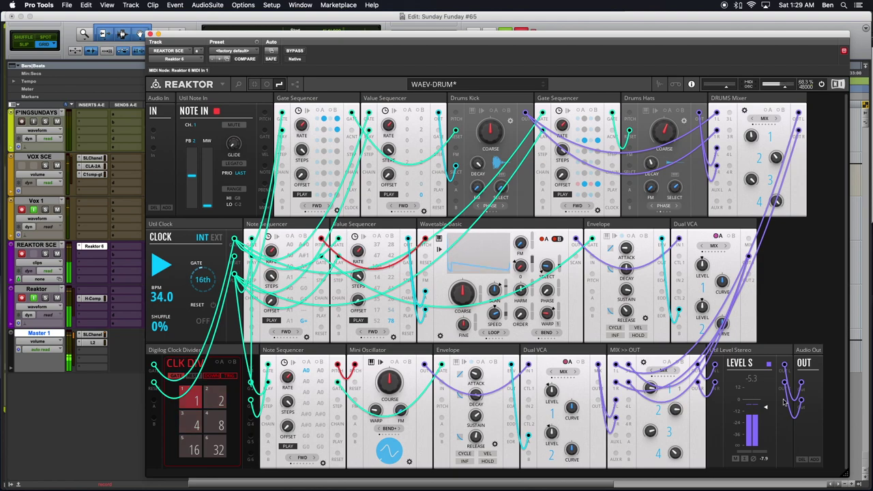
drag(769, 427, 777, 487)
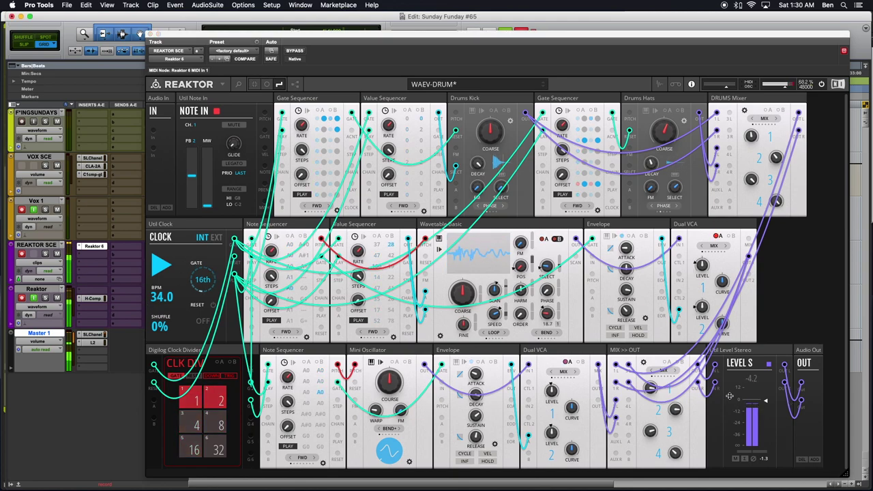
- Lower the Level Stereo output to -11.4
click(771, 405)
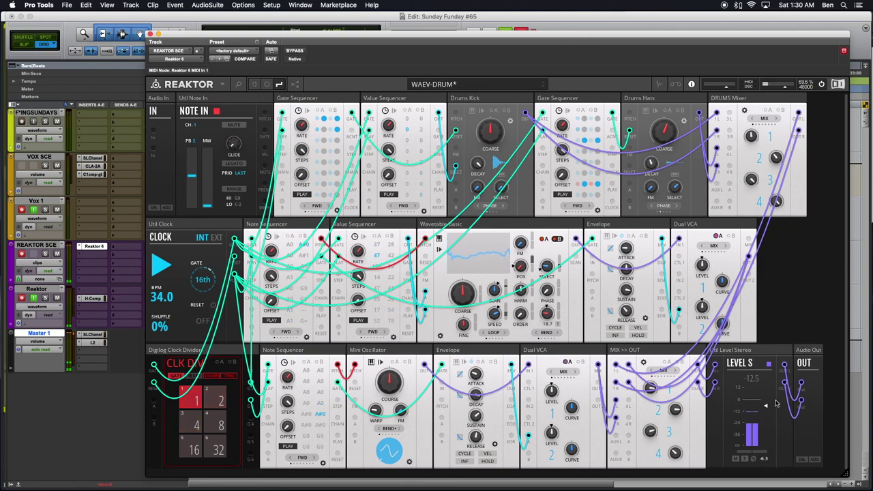
drag(776, 405, 775, 411)
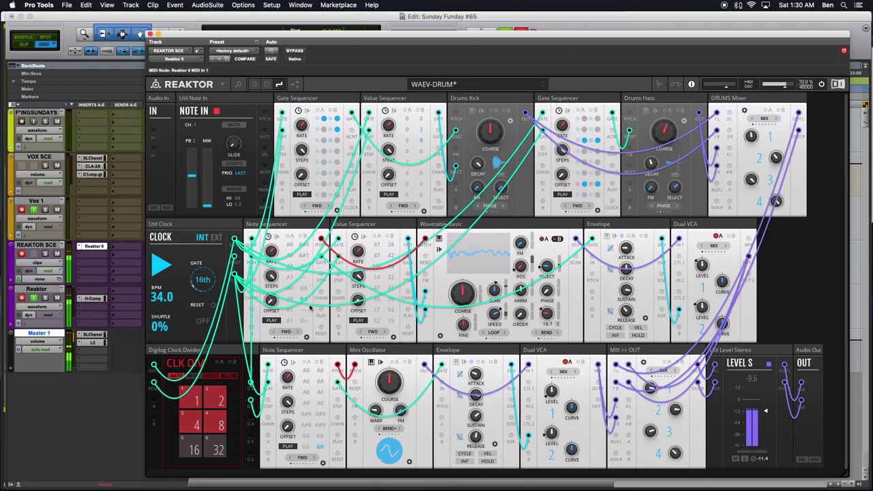
- Set the Clock tempo to 37.0 BPM, and stop and restart the clock
drag(160, 303, 160, 301)
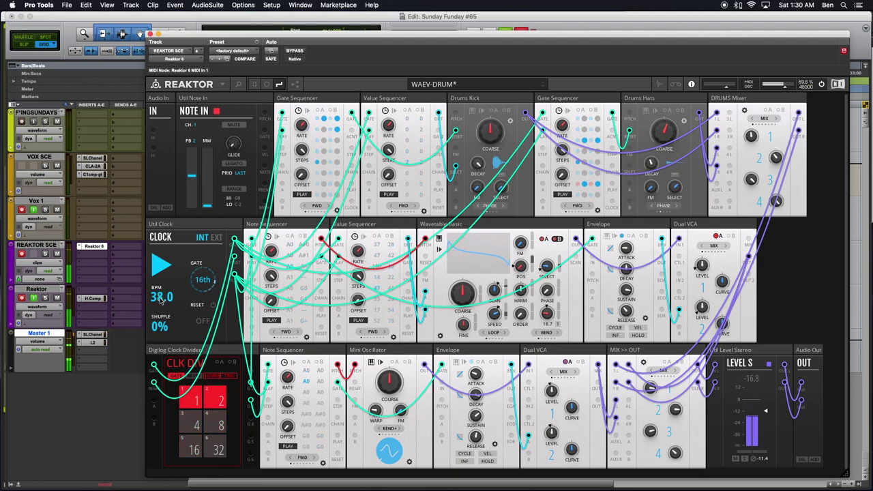
drag(160, 300, 160, 302)
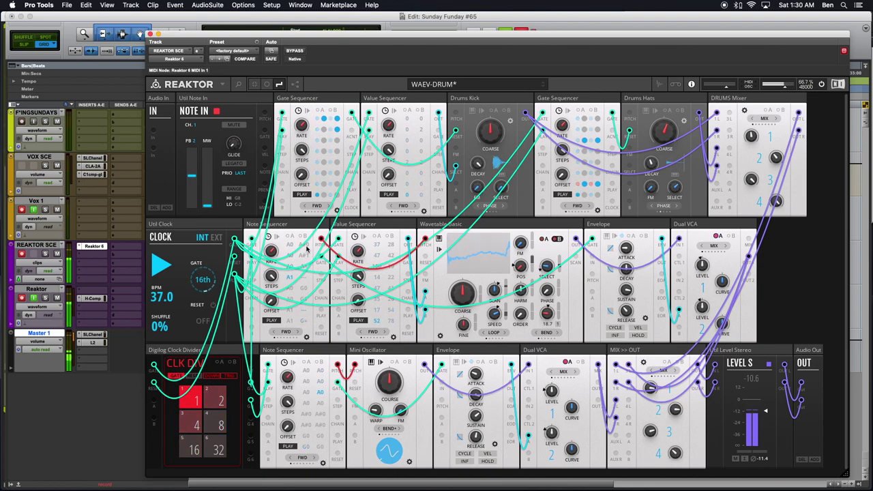
click(160, 266)
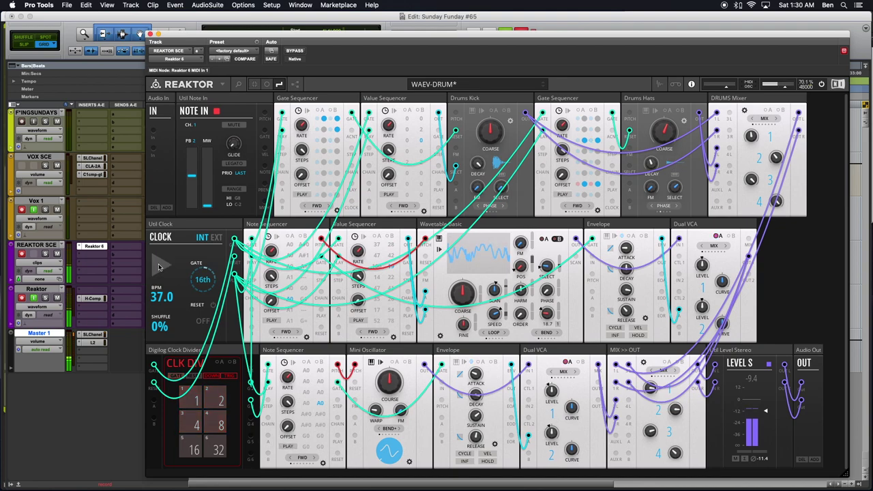
click(160, 266)
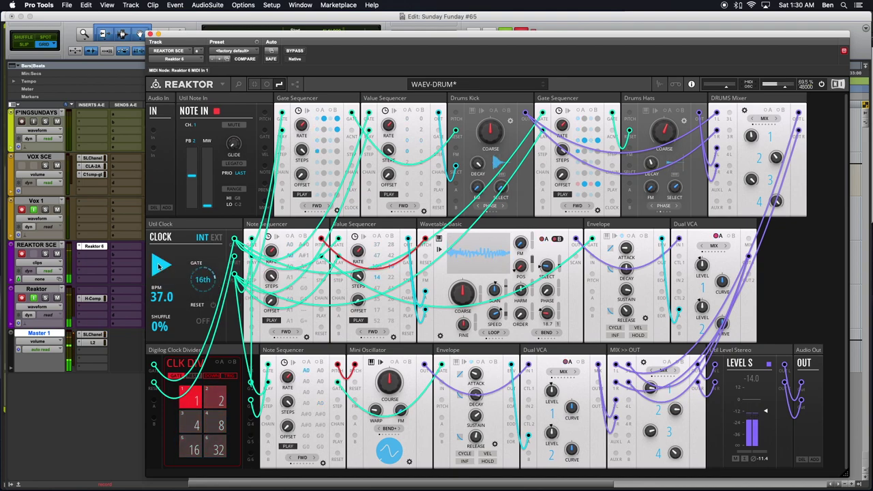
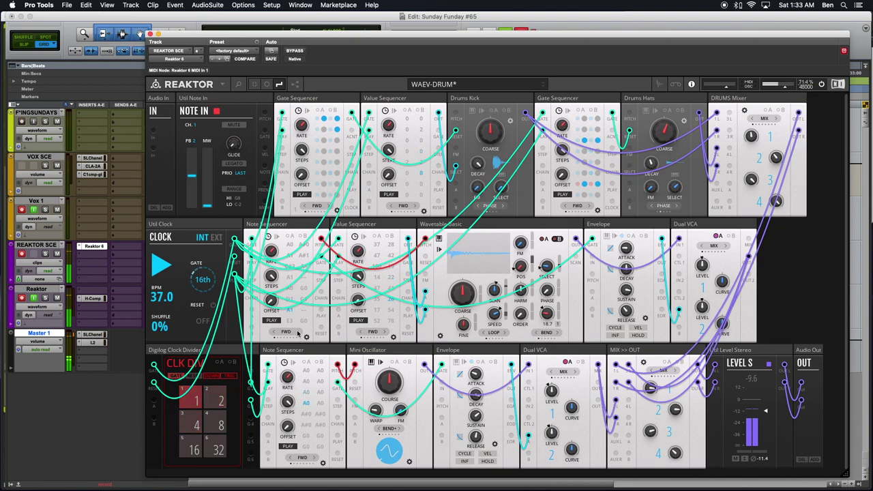
- Raise channel 1 of the DRUMS Mixer to 83.9 and narrow the plug-in window slightly
mouse_move(302, 351)
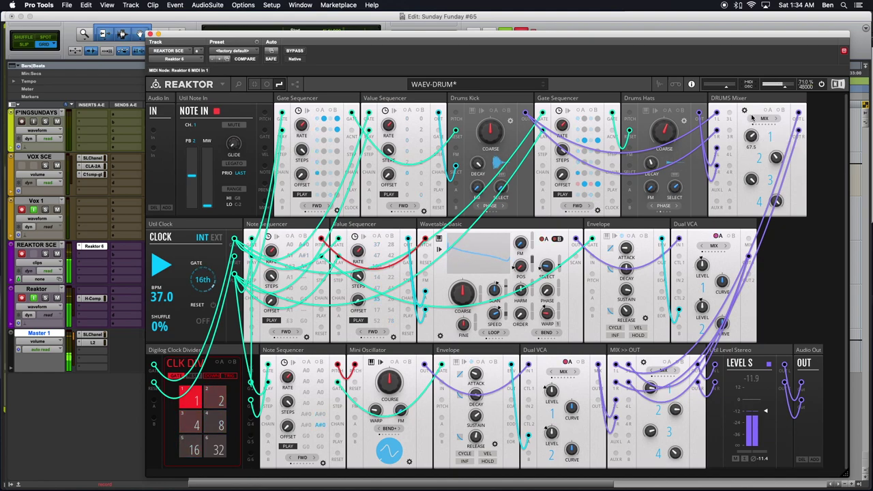
drag(755, 109, 755, 100)
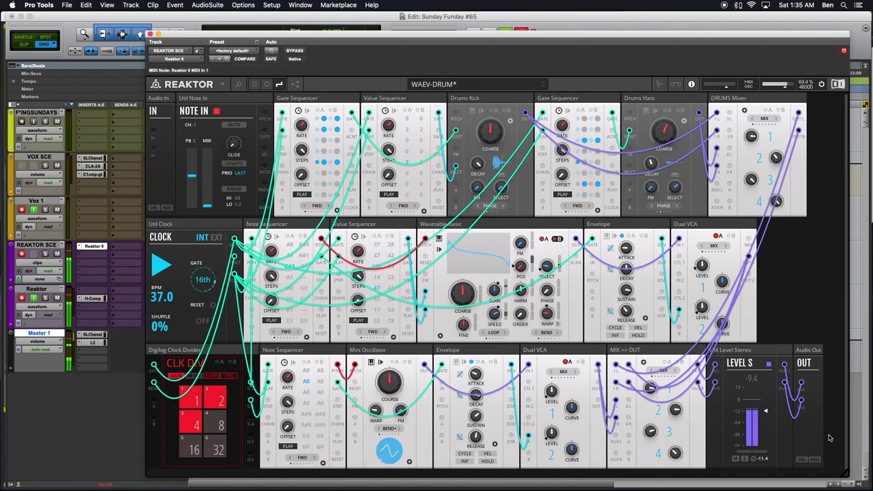
drag(845, 474, 839, 475)
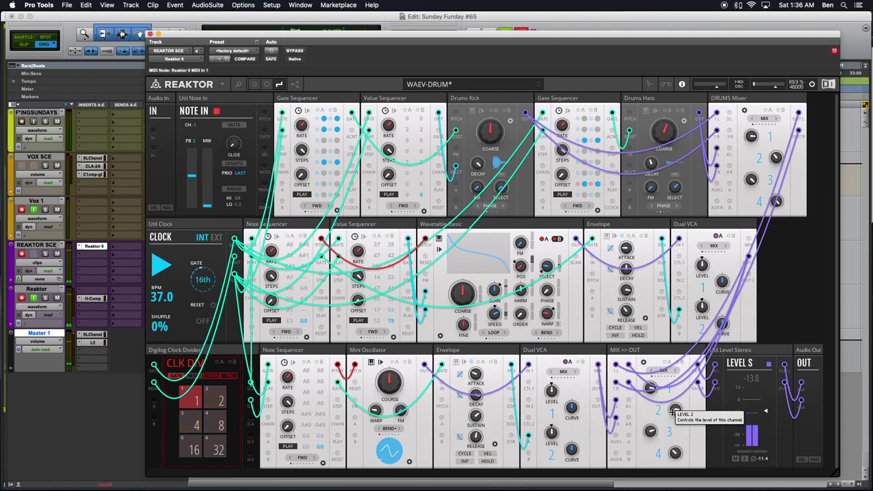
- Mute and unmute the VOX SCE track repeatedly, ending with it unmuted
click(57, 167)
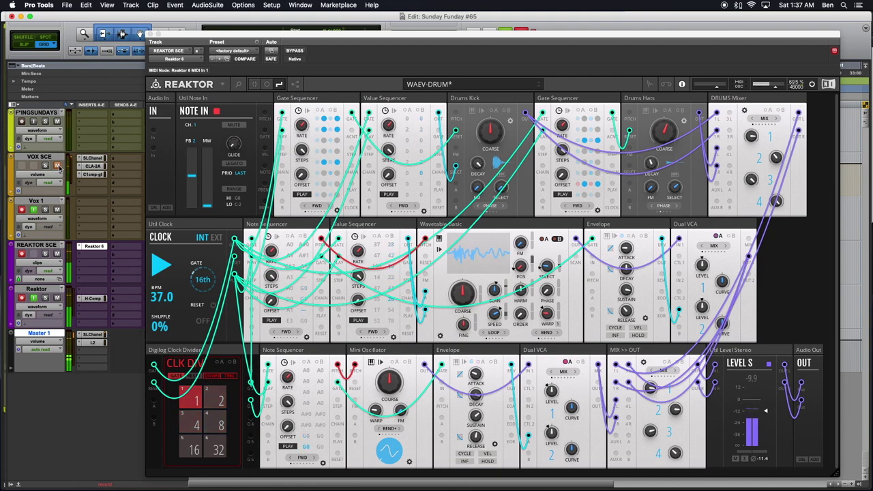
click(58, 165)
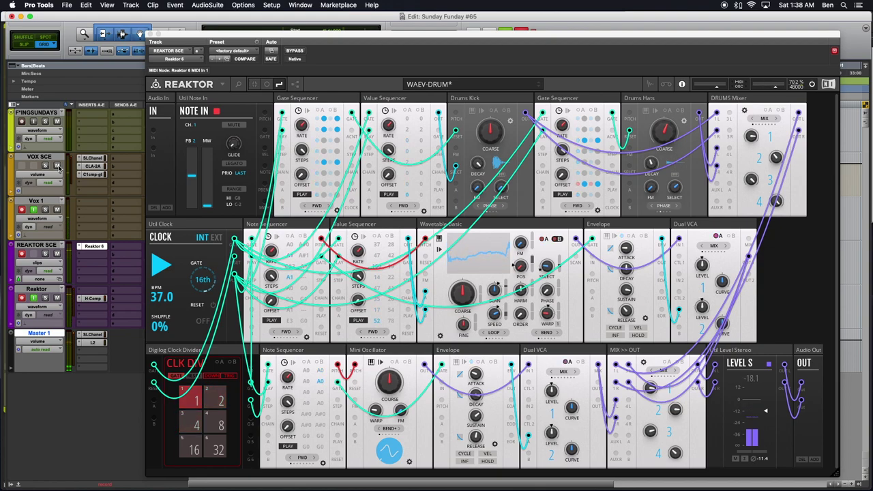
click(57, 166)
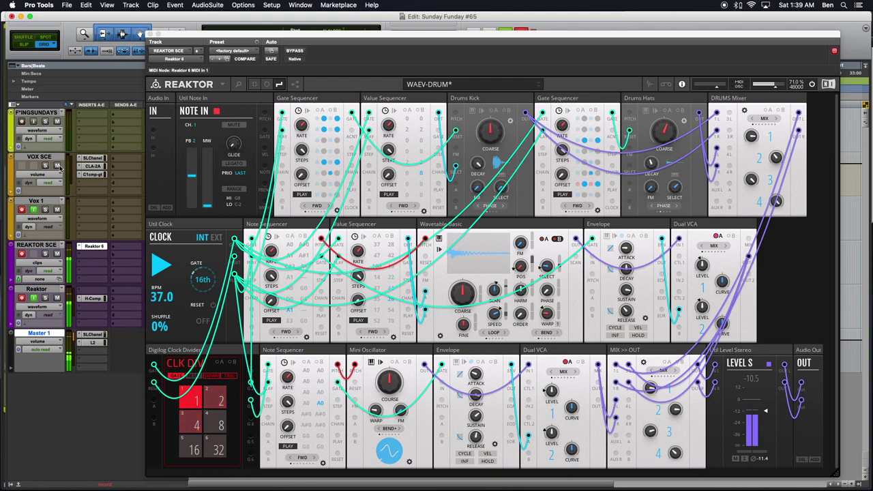
click(57, 166)
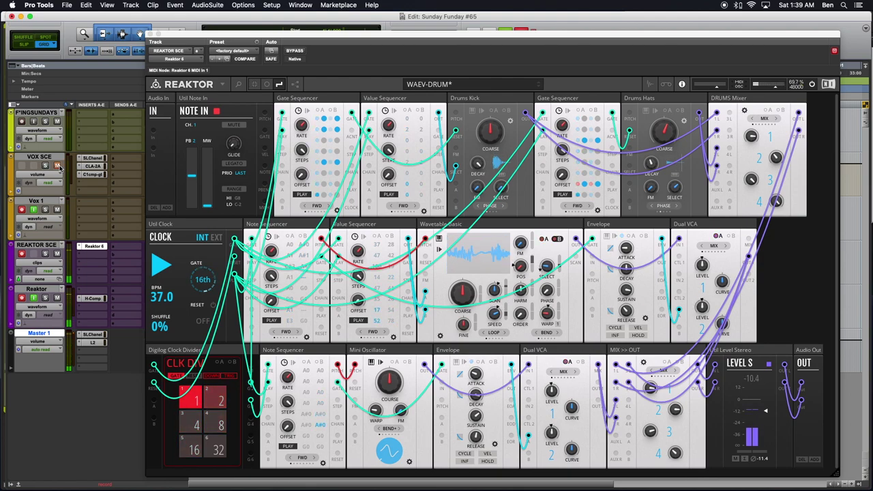
click(58, 167)
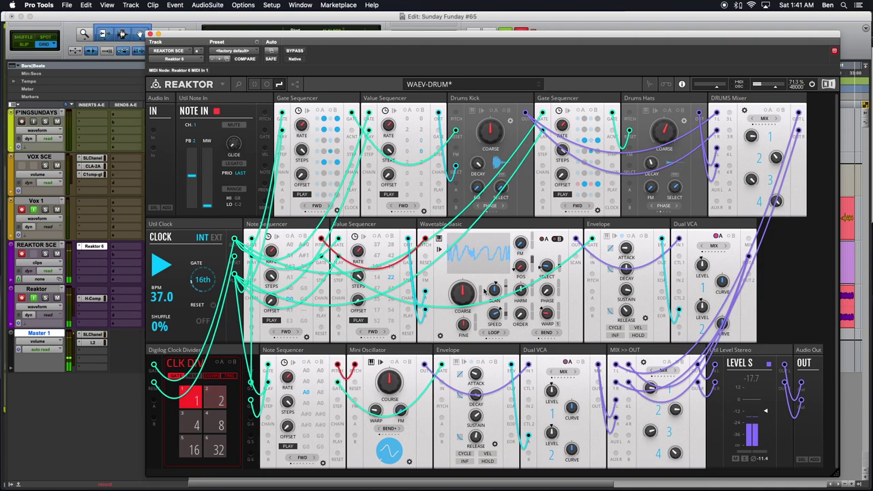
- Search the block library for FLT and insert the Floor Shakers Pack Multi-Mode Filter (Stereo) between Level Stereo and Audio Out
right_click(776, 318)
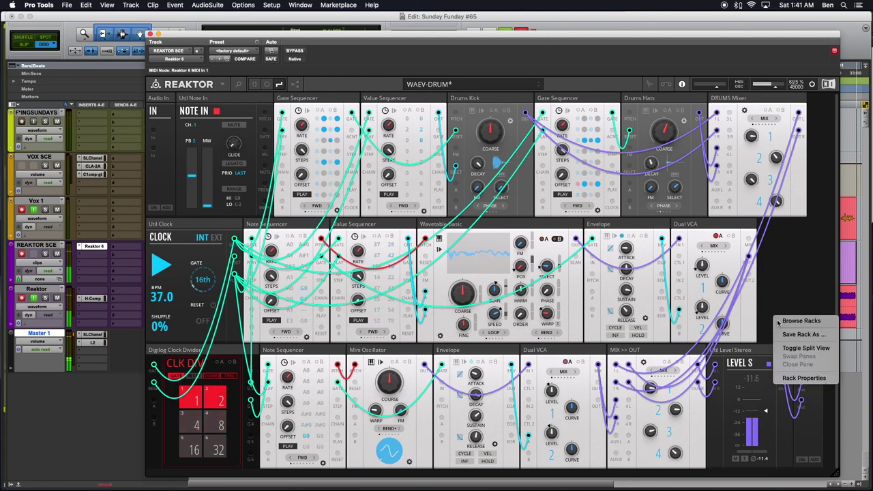
click(788, 301)
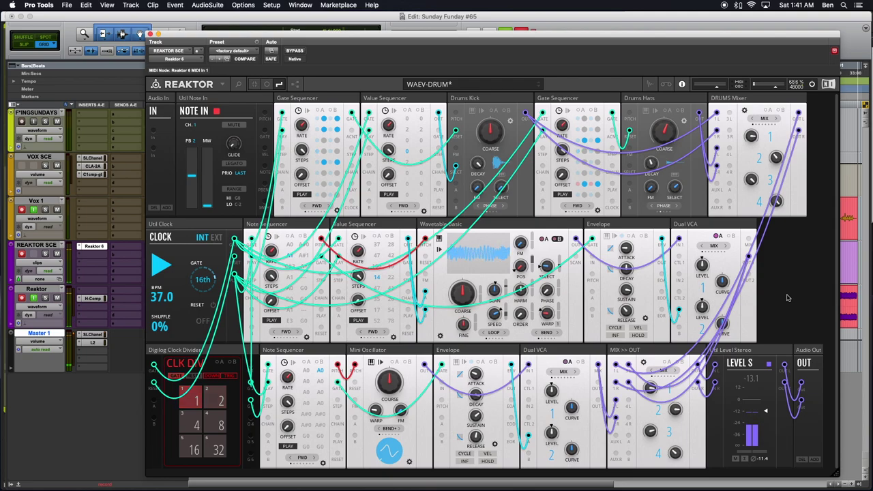
double_click(788, 298)
text(Divi)
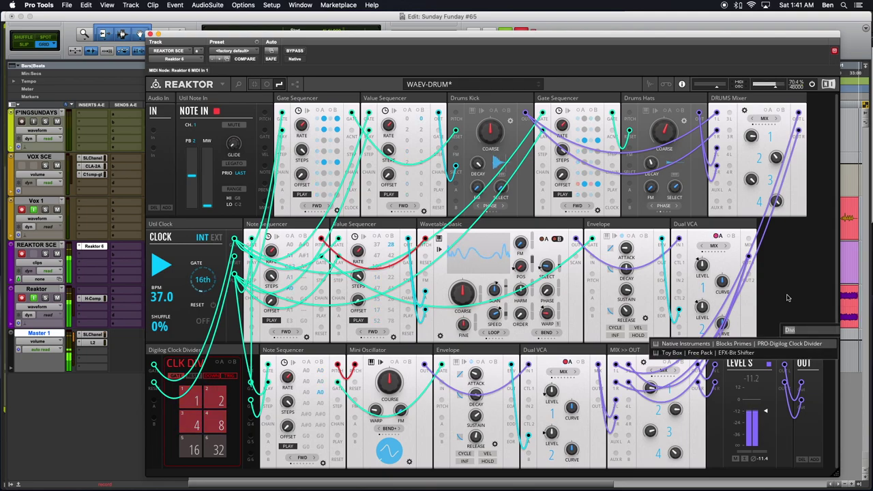
key(BackSpace)
key(BackSpace)
key(BackSpace)
key(BackSpace)
text(FLT)
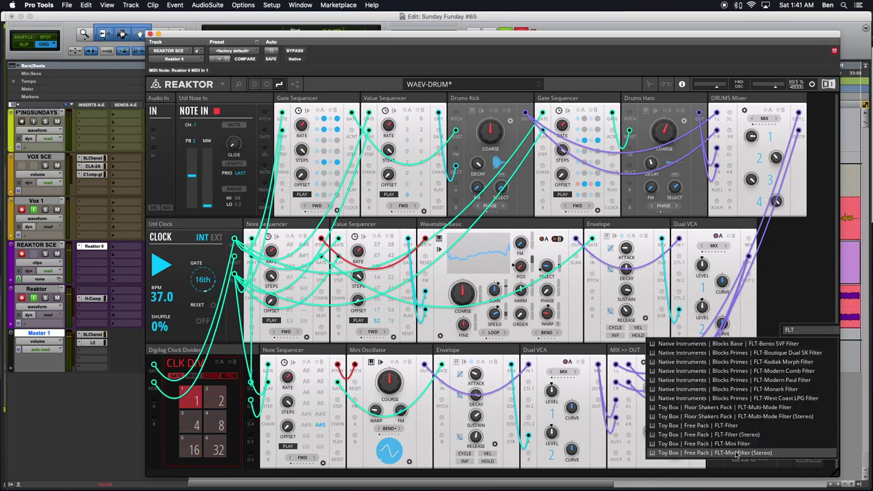
double_click(790, 411)
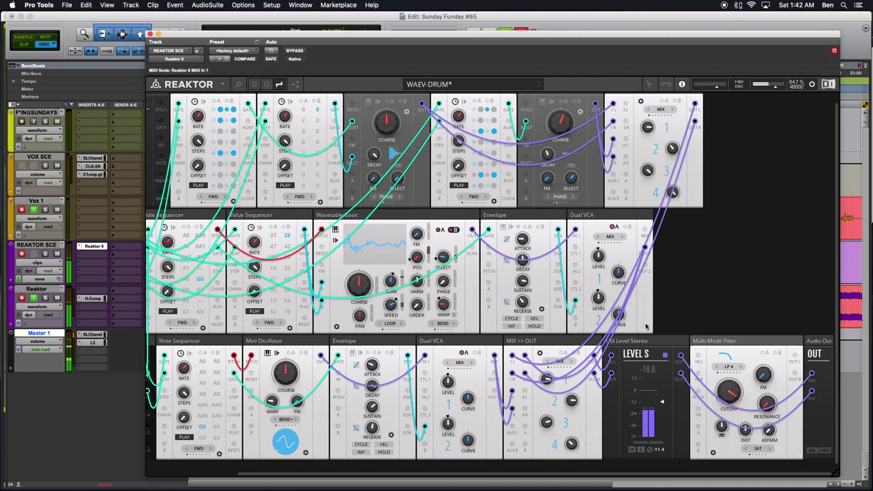
- Stop and restart the Clock module to resync the sequencers
scroll(205, 272, left, 5)
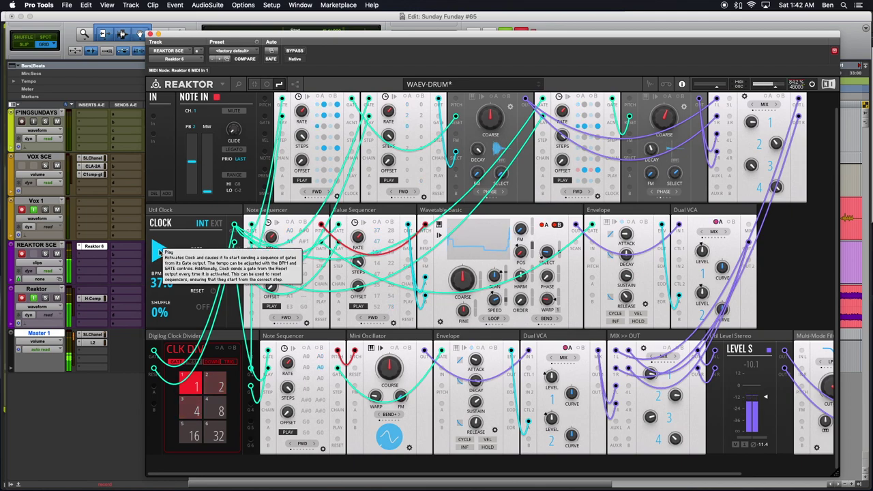
click(158, 252)
click(158, 252)
scroll(741, 339, right, 4)
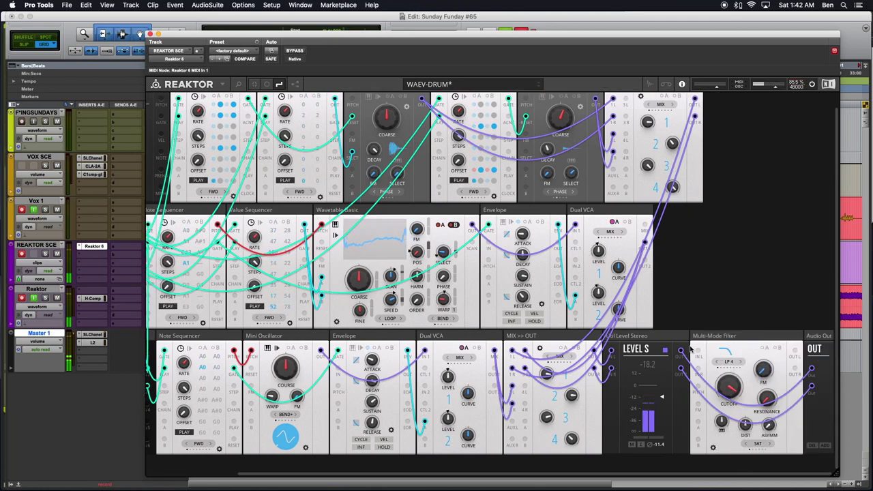
- Wire the MIX >> OUT stereo outputs into the Multi-Mode Filter's inputs and recolor the new wire purple
drag(594, 352, 698, 355)
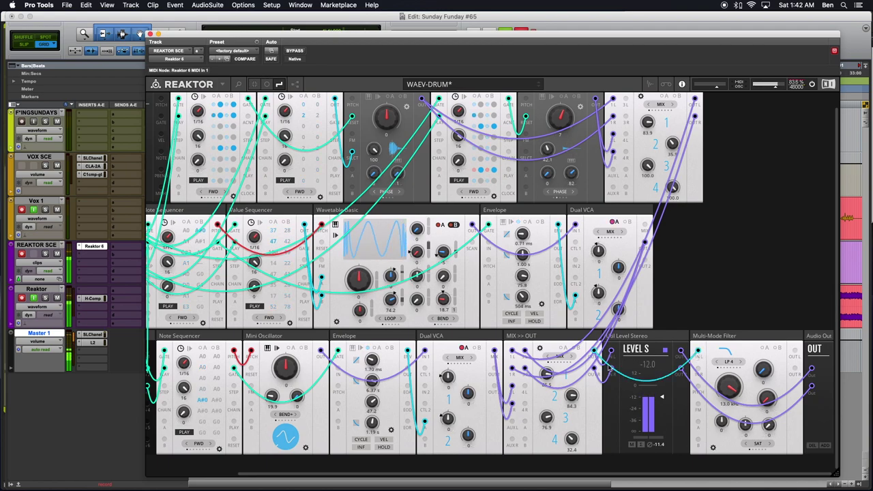
right_click(675, 366)
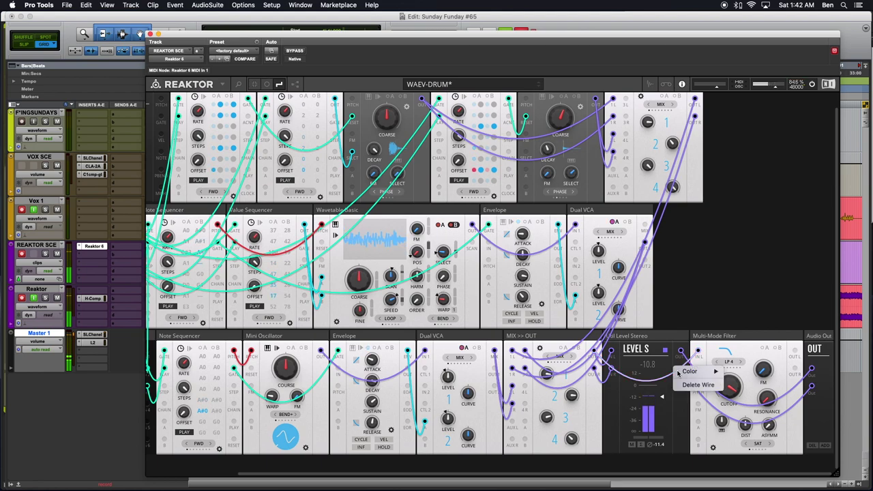
mouse_move(696, 371)
click(742, 429)
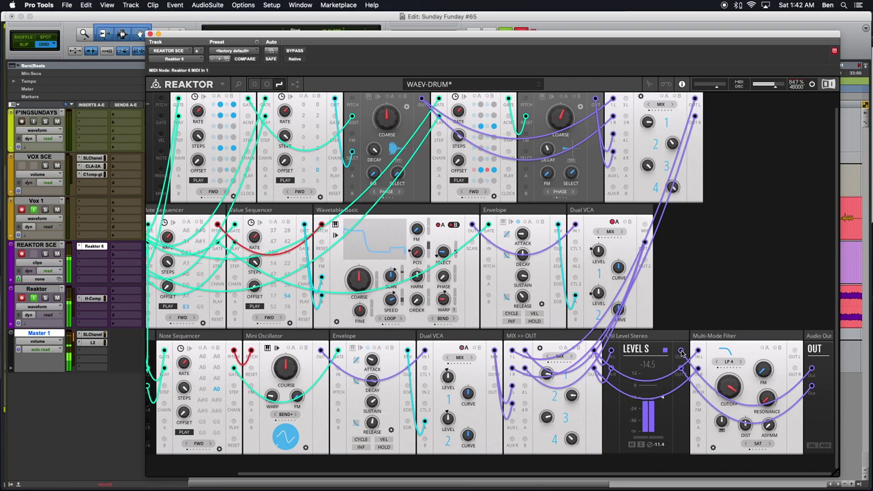
- Route the Multi-Mode Filter's stereo outputs into Level Stereo and move the filter between MIX >> OUT and Level Stereo
drag(796, 353, 680, 351)
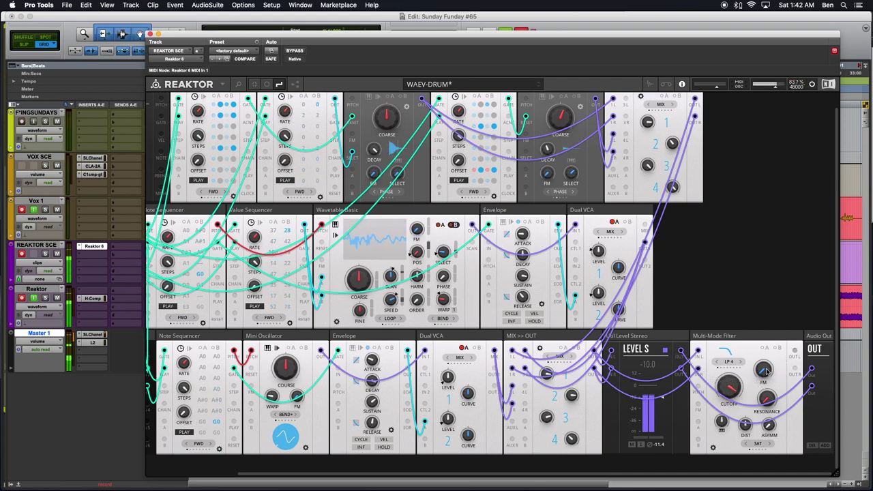
drag(742, 341, 635, 346)
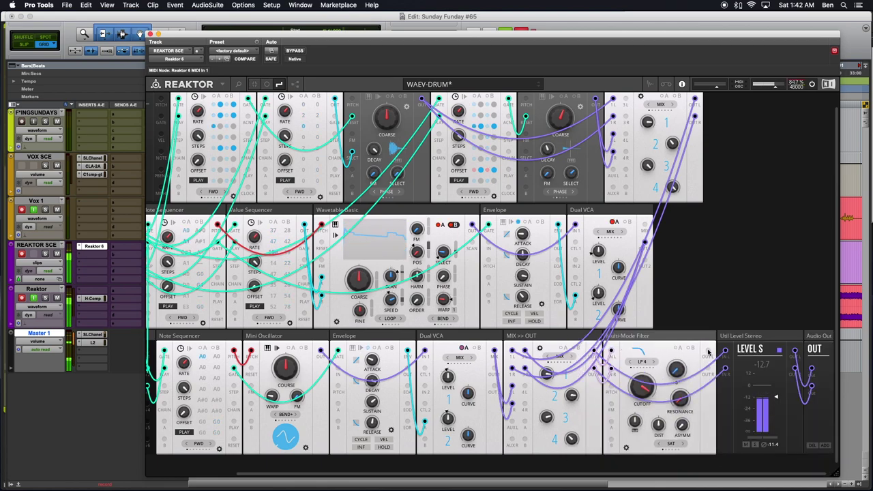
drag(709, 352, 725, 370)
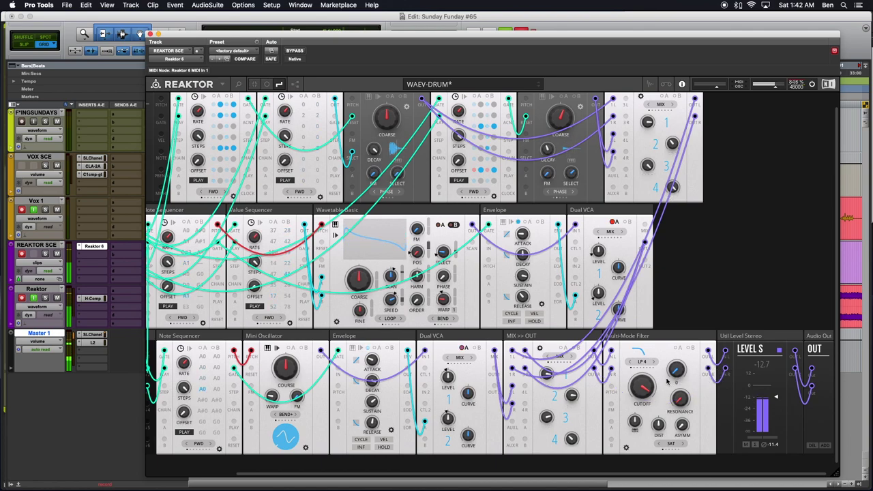
- Set the Multi-Mode Filter's Resonance to 17.1 and sweep its Cutoff down and partway back up
drag(678, 399, 679, 376)
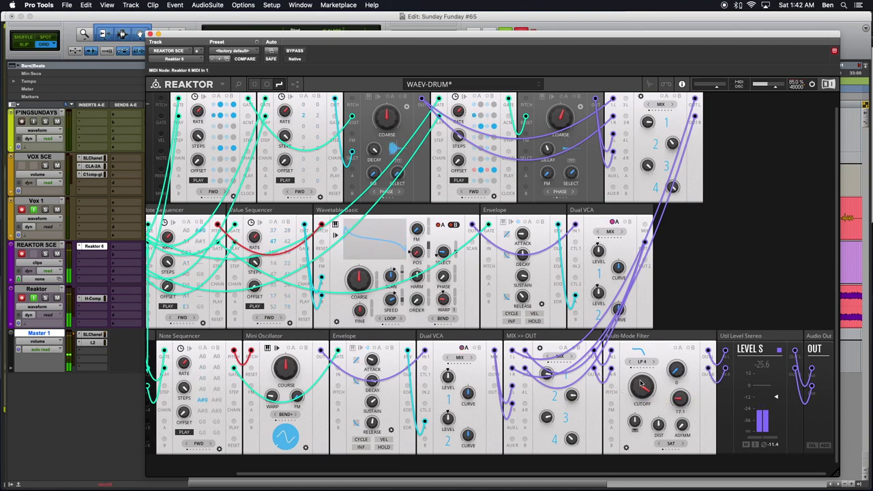
scroll(410, 293, left, 3)
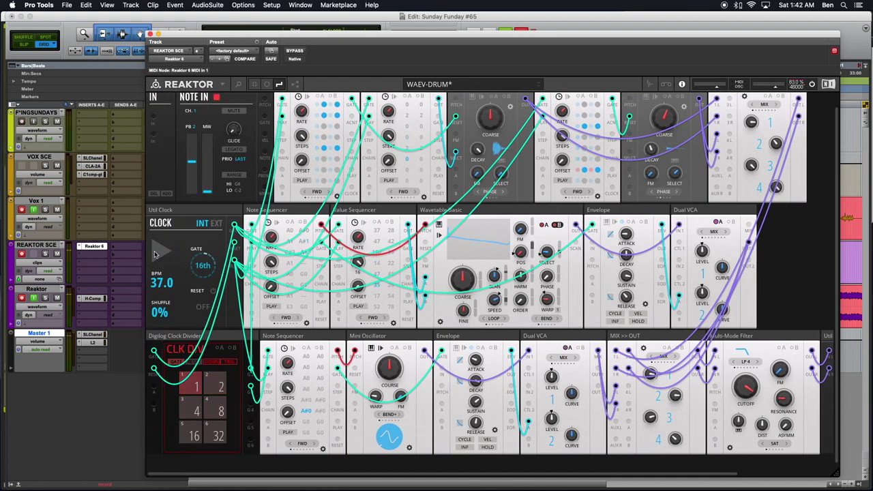
scroll(495, 329, right, 3)
drag(641, 395, 657, 490)
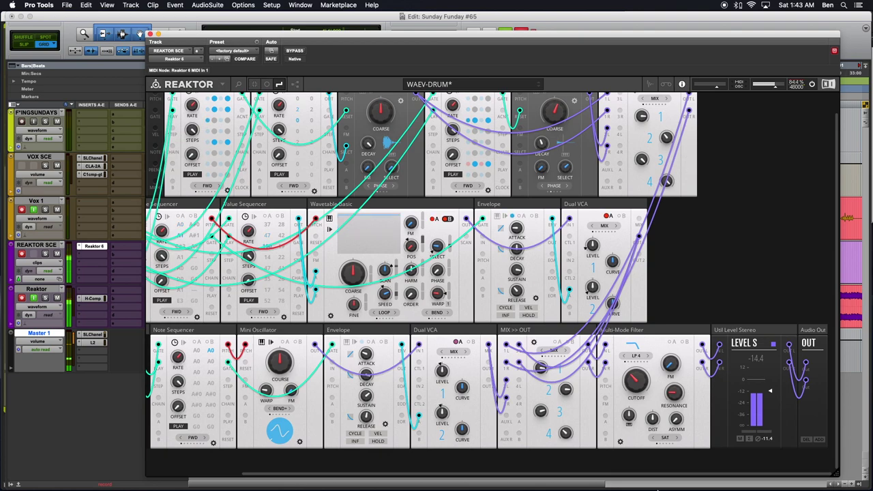
drag(657, 489, 659, 487)
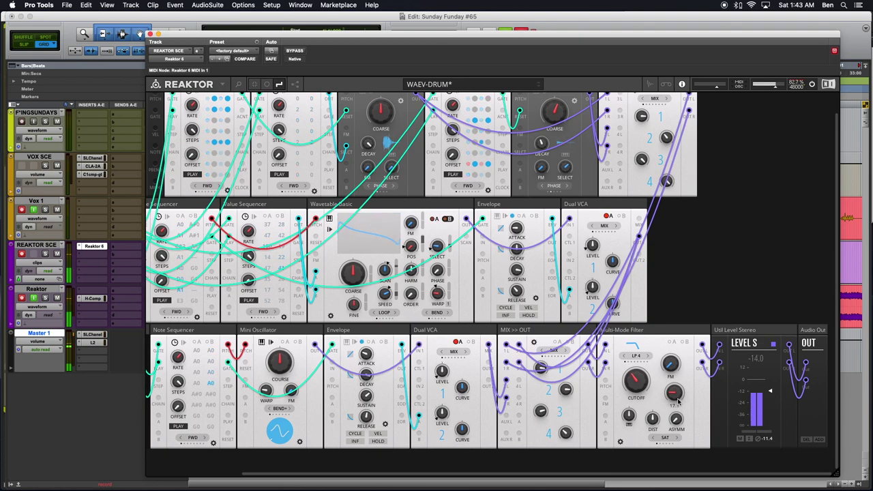
- Set the Multi-Mode Filter's Cutoff to about 1.12 kHz and its Resonance to 35.5
drag(641, 388, 639, 367)
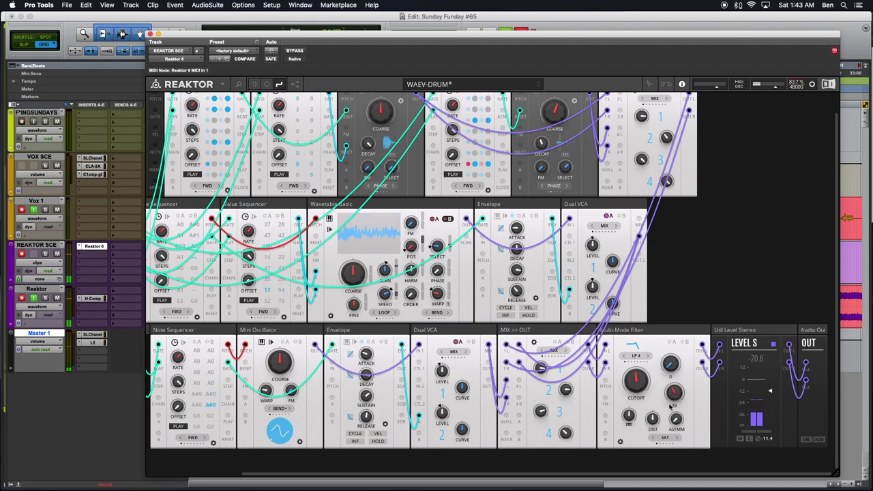
scroll(632, 384, up, 3)
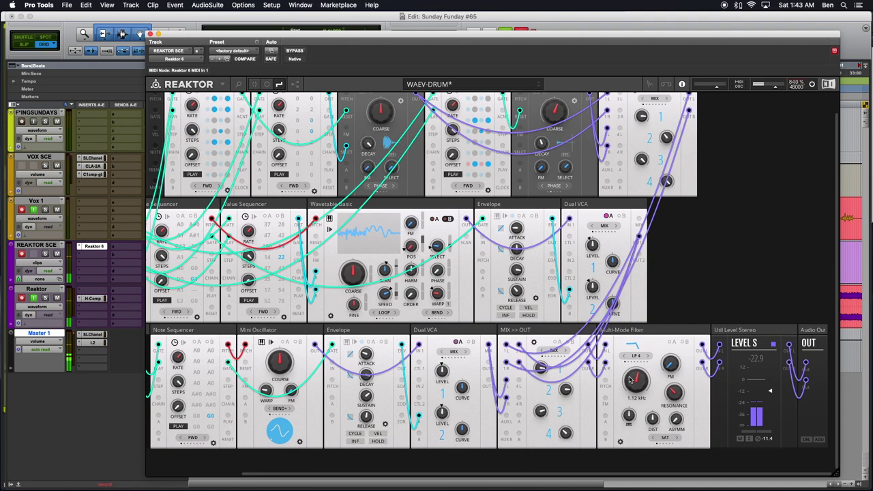
scroll(628, 377, up, 5)
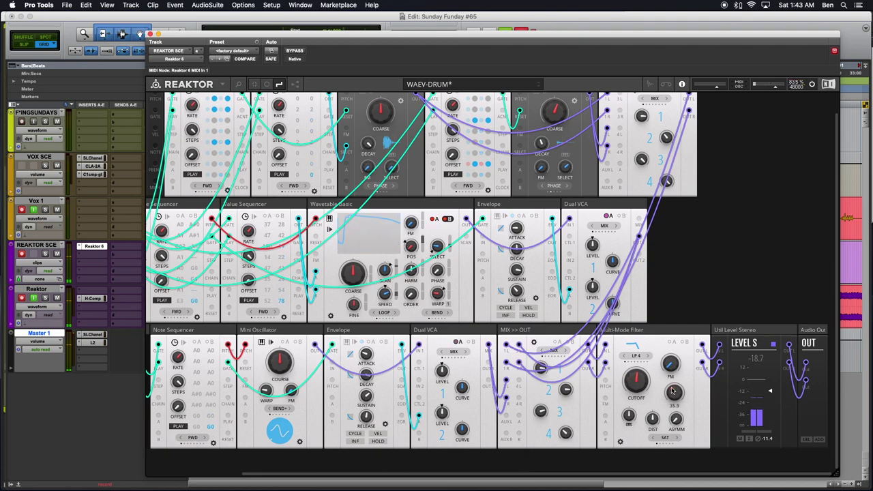
- Set the Multi-Mode Filter's Dist to 39.8 and sweep its Cutoff down to 131 Hz and through the low range
drag(629, 386, 630, 396)
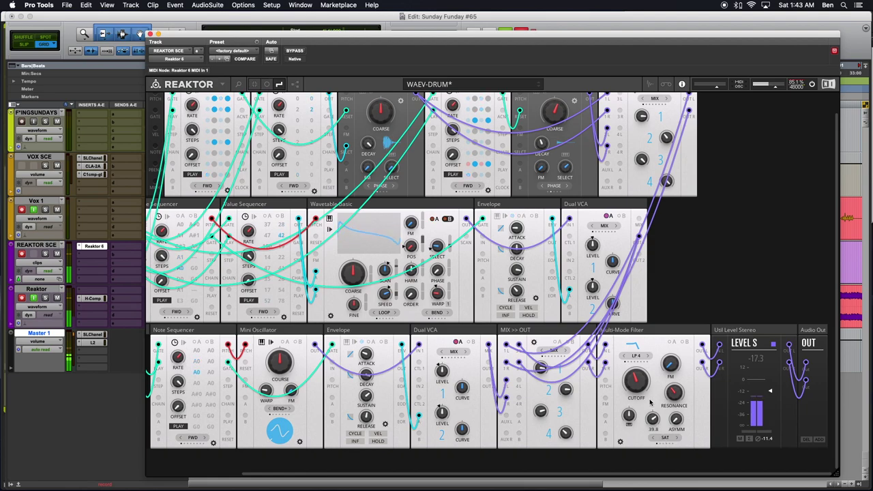
drag(638, 388, 644, 431)
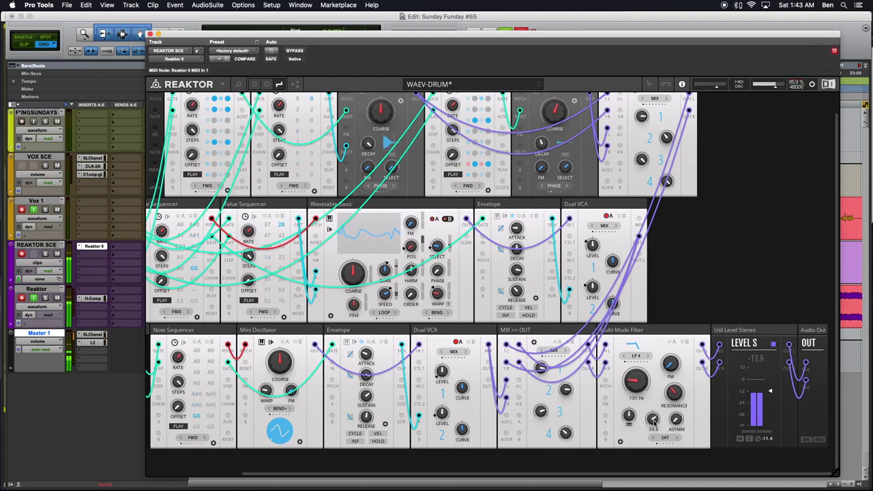
drag(638, 386, 633, 387)
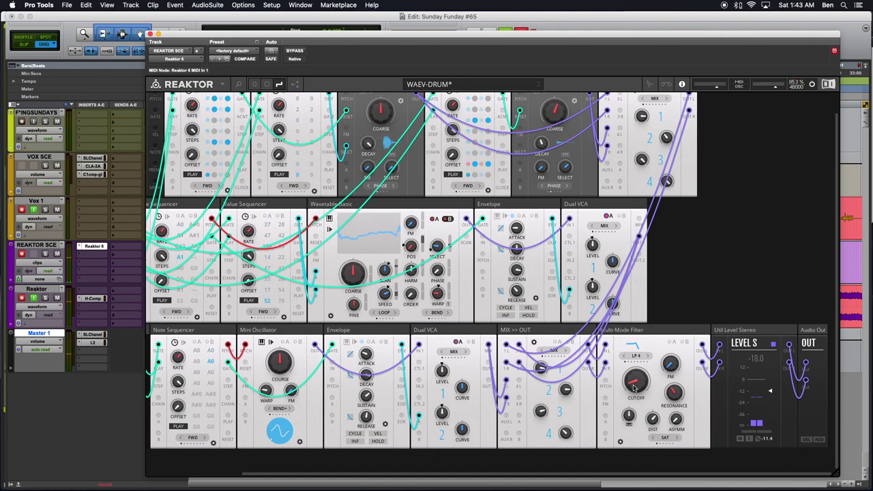
drag(633, 387, 640, 406)
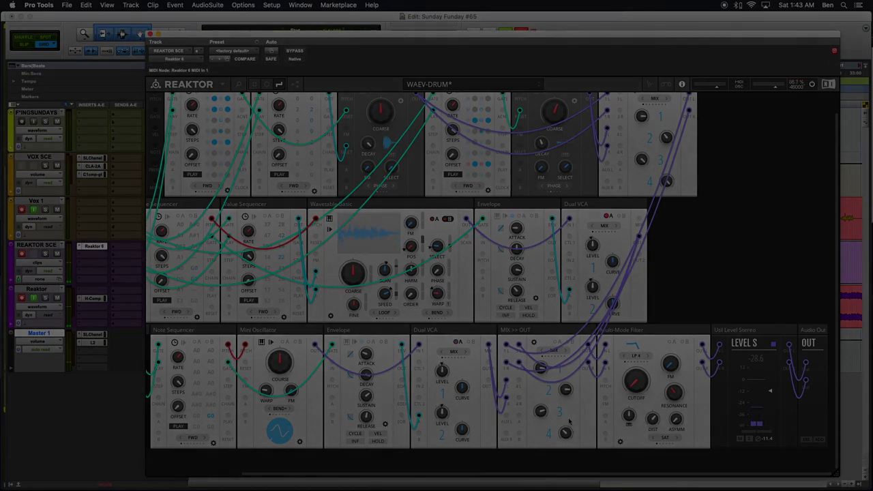